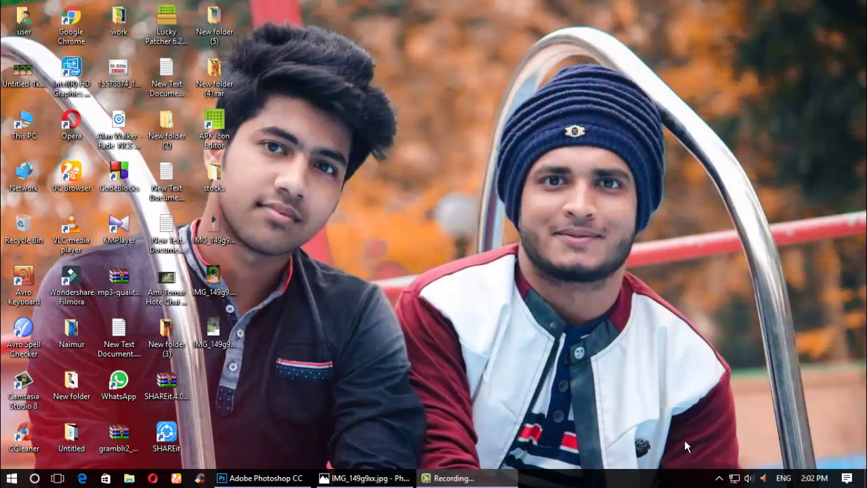
Open IMG_149g9xx.jpg from Windows Photos in Adobe Photoshop CC using Open with
click(363, 478)
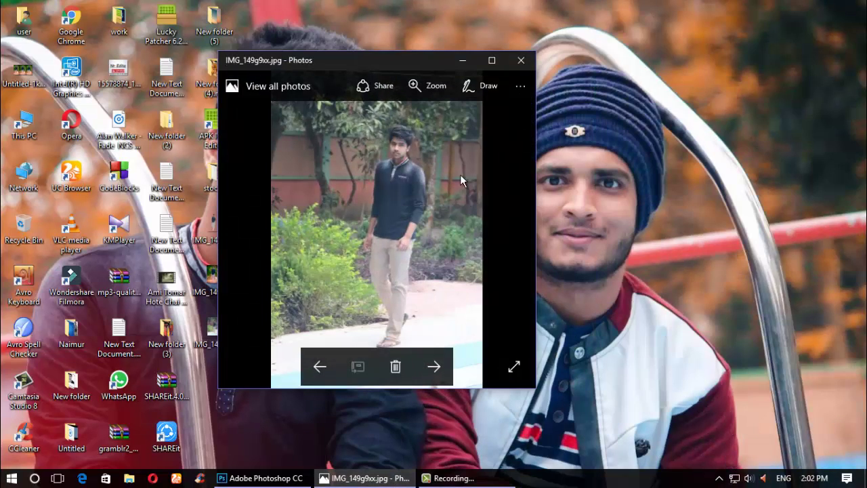
click(514, 90)
click(495, 184)
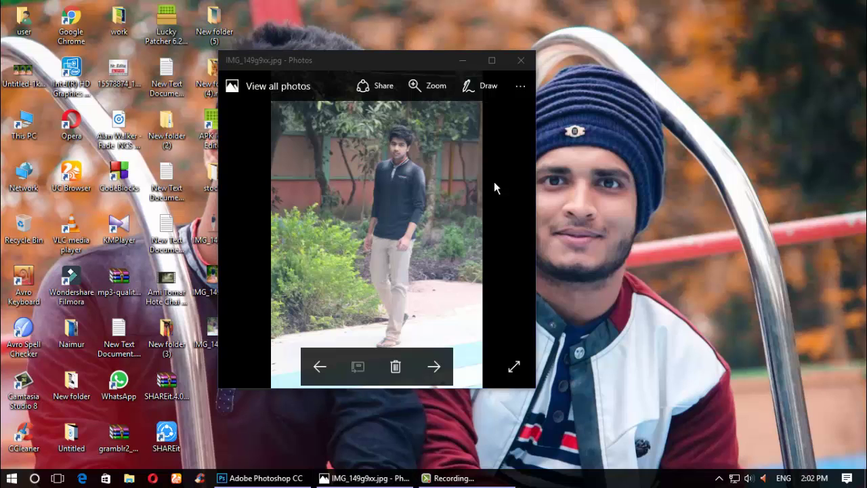
click(535, 292)
click(582, 457)
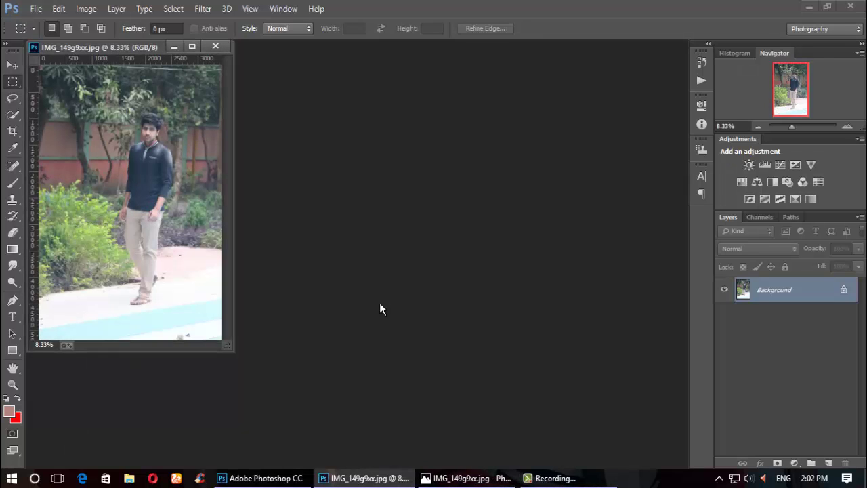
Dock the photo as a tab and crop it inward on all four sides around the walking man
drag(118, 46, 129, 41)
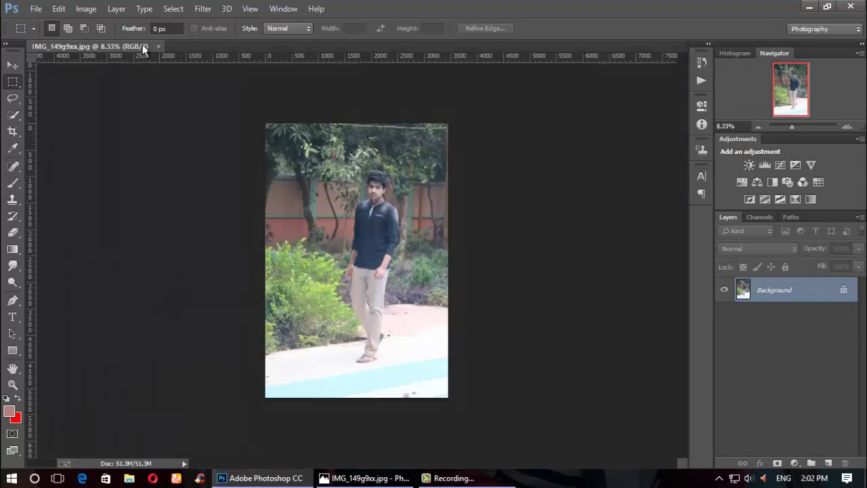
scroll(378, 256, up, 1)
scroll(377, 245, up, 1)
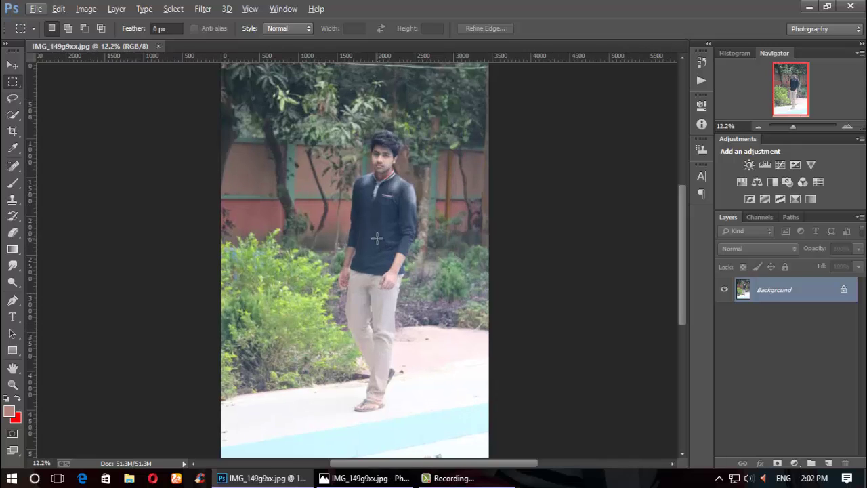
click(10, 129)
mouse_move(353, 65)
mouse_down()
mouse_move(352, 121)
mouse_move(352, 105)
mouse_up()
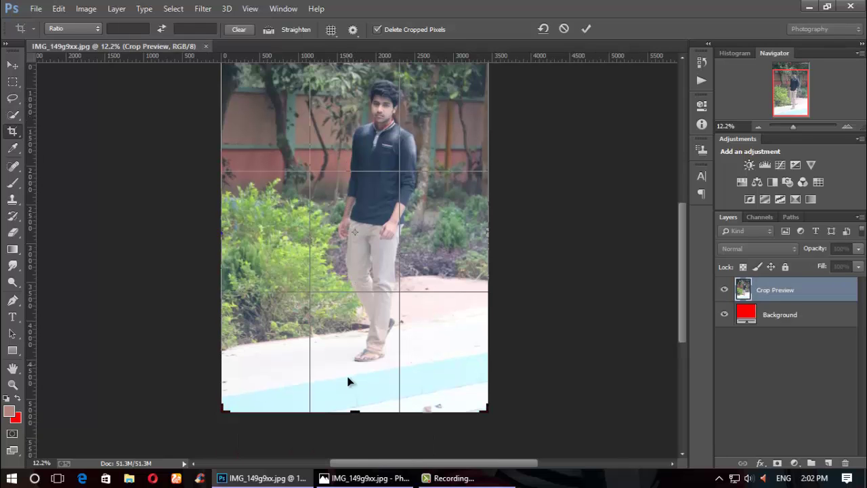
drag(349, 408, 354, 395)
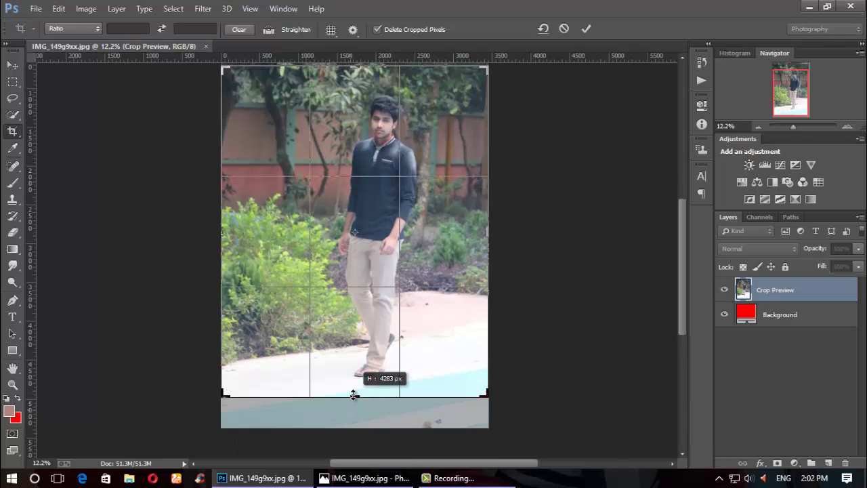
drag(226, 250, 244, 252)
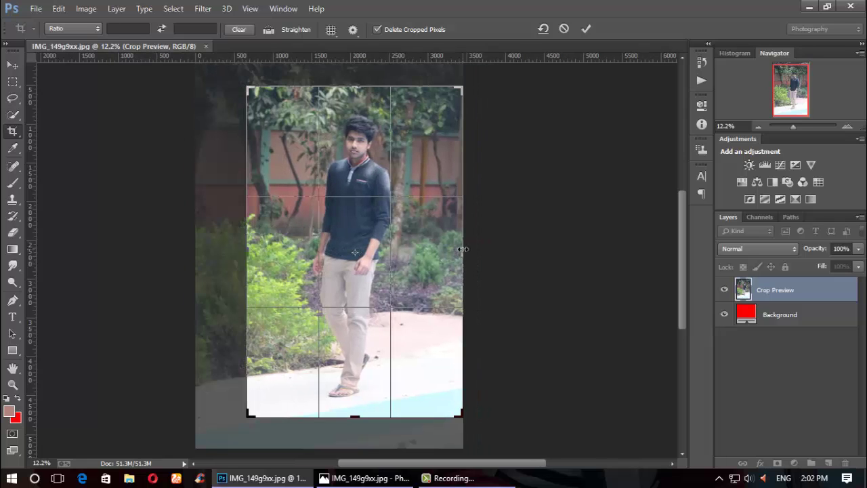
drag(462, 250, 459, 248)
click(586, 28)
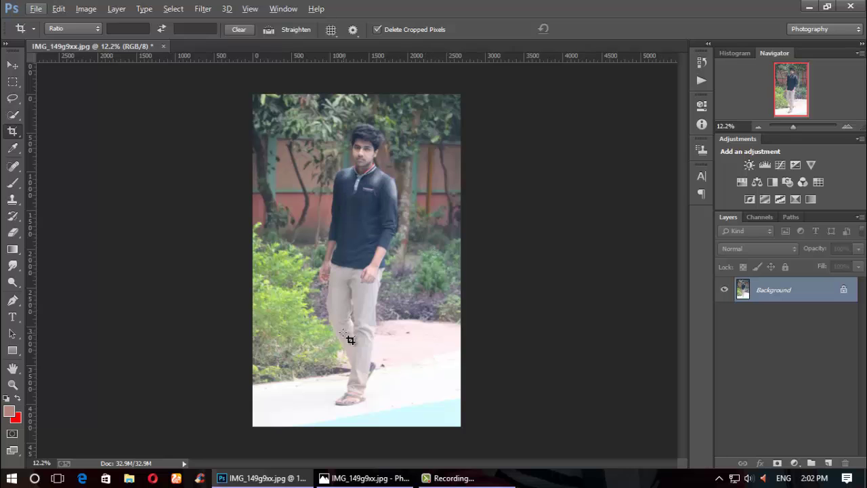
Zoom in on the man and set the Quick Selection tool to Add to selection
scroll(364, 279, up, 1)
scroll(383, 268, up, 2)
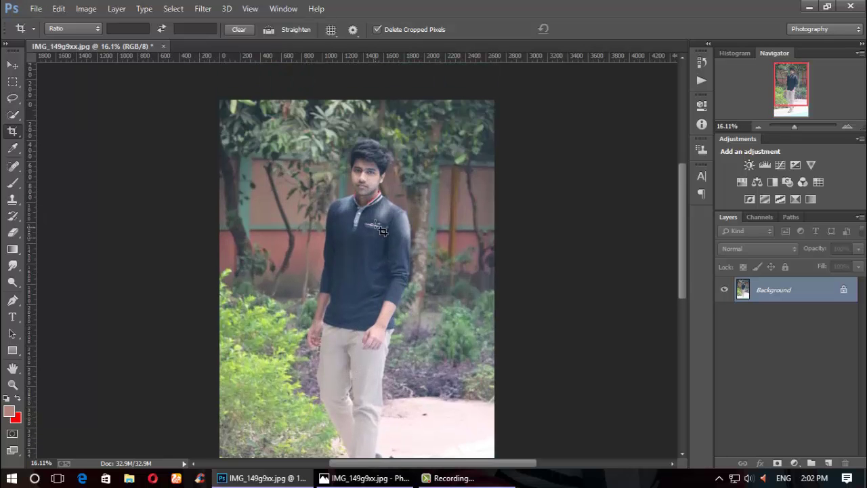
scroll(386, 264, up, 1)
scroll(384, 251, up, 1)
scroll(382, 236, up, 1)
scroll(382, 236, down, 2)
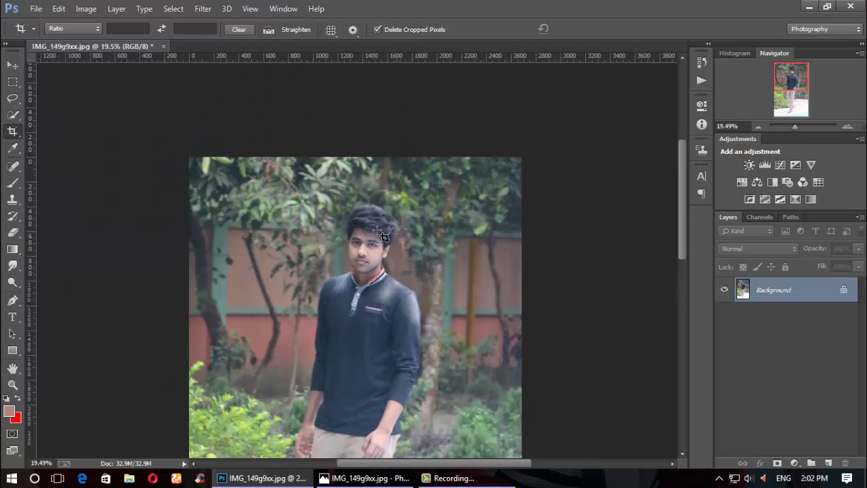
scroll(383, 235, down, 2)
scroll(379, 244, up, 1)
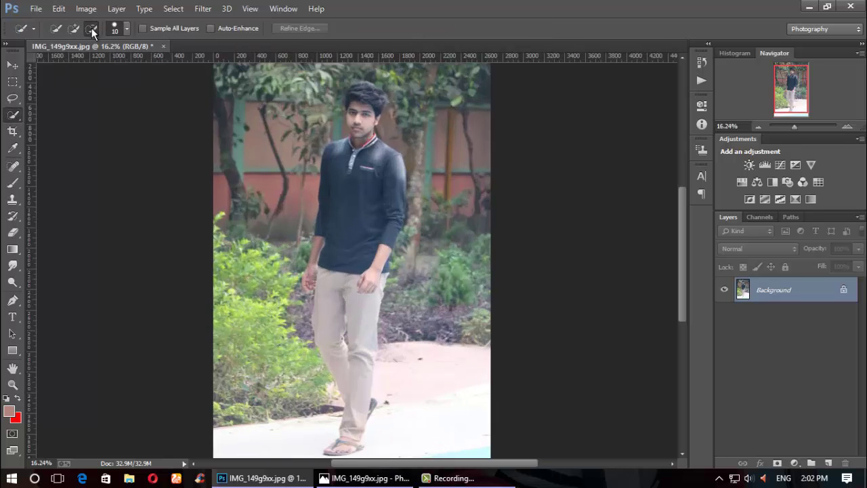
click(74, 28)
scroll(373, 184, up, 2)
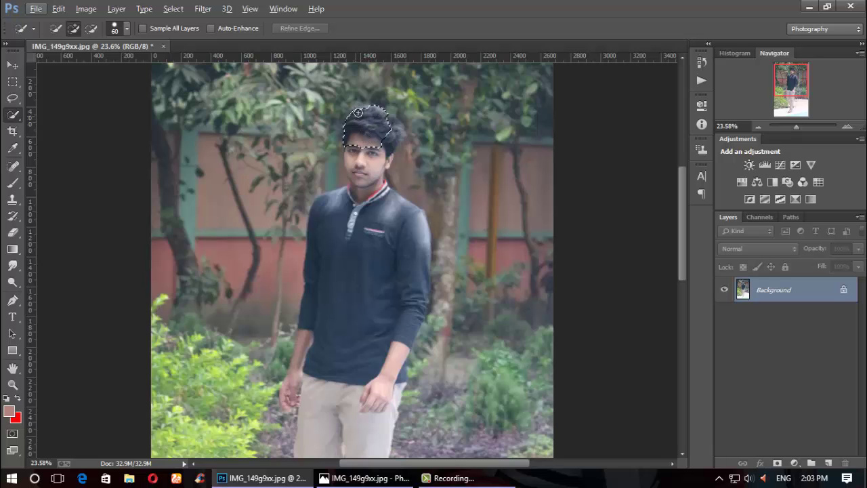
Select the man's hair, face, neck, shirt and trousers
drag(390, 134, 392, 126)
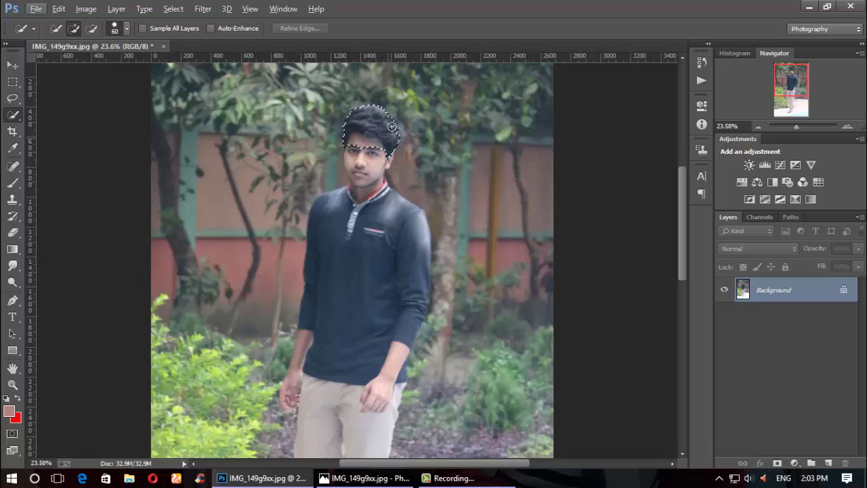
mouse_move(377, 180)
mouse_down()
mouse_move(356, 286)
mouse_move(355, 366)
mouse_up()
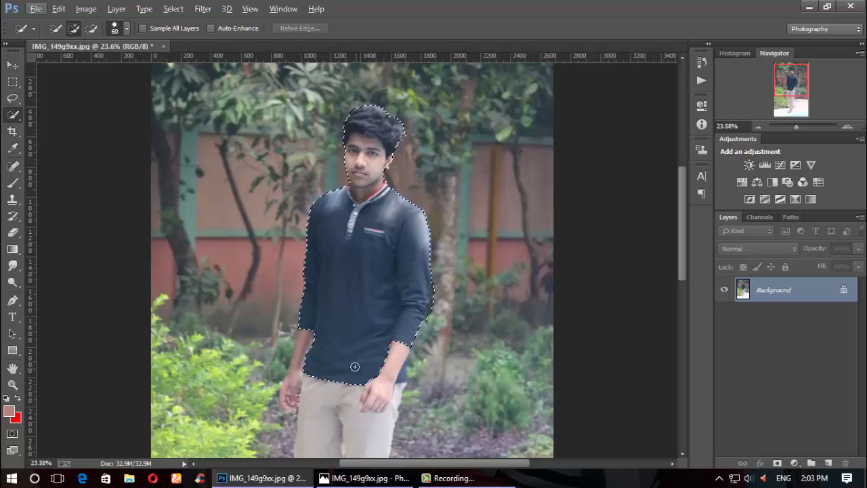
scroll(349, 231, down, 3)
mouse_move(354, 208)
mouse_down()
mouse_move(359, 365)
mouse_move(327, 396)
mouse_up()
scroll(360, 365, down, 3)
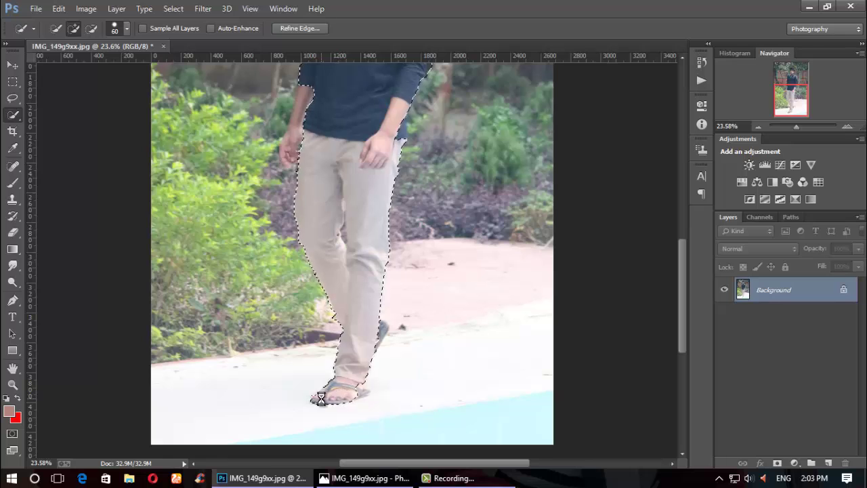
scroll(358, 325, up, 1)
scroll(383, 273, up, 2)
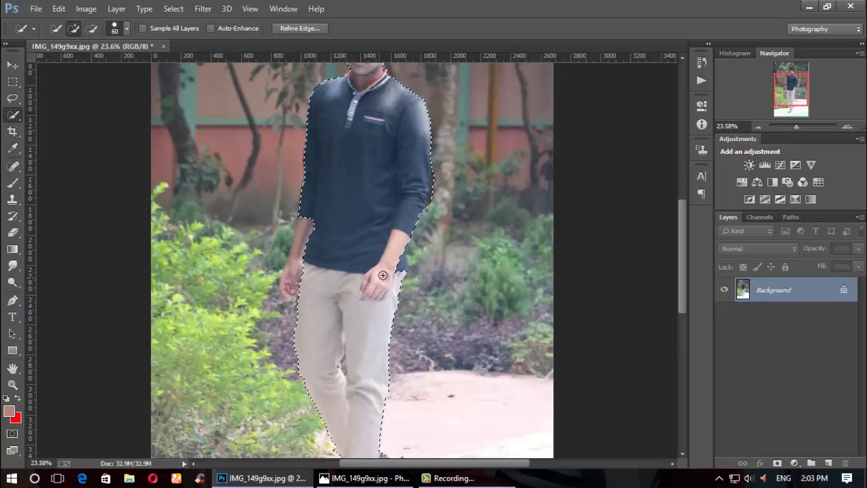
Add the left forearm and hand to the selection
drag(298, 230, 287, 283)
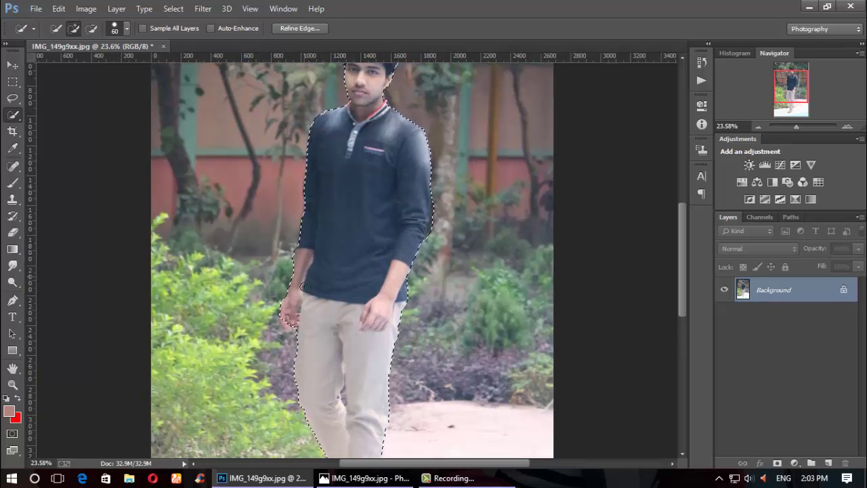
scroll(290, 271, up, 2)
scroll(397, 188, up, 3)
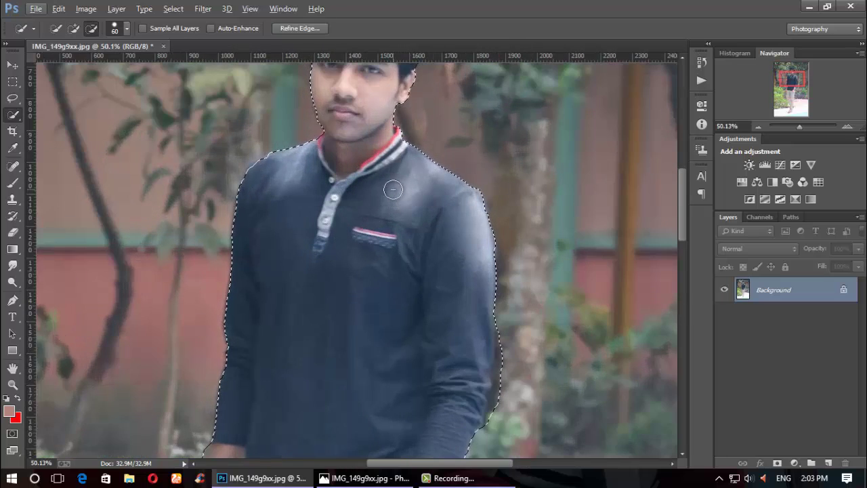
scroll(332, 179, up, 2)
scroll(344, 183, up, 3)
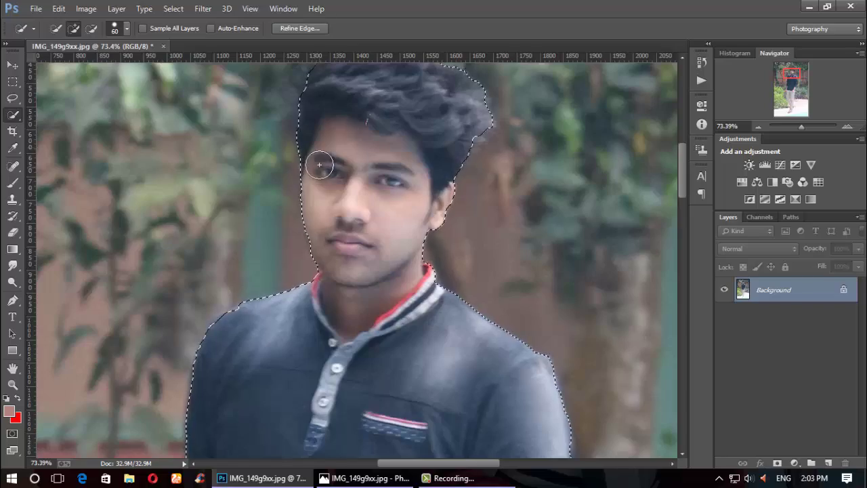
scroll(398, 180, down, 4)
scroll(398, 180, down, 2)
scroll(204, 203, down, 3)
scroll(270, 271, down, 2)
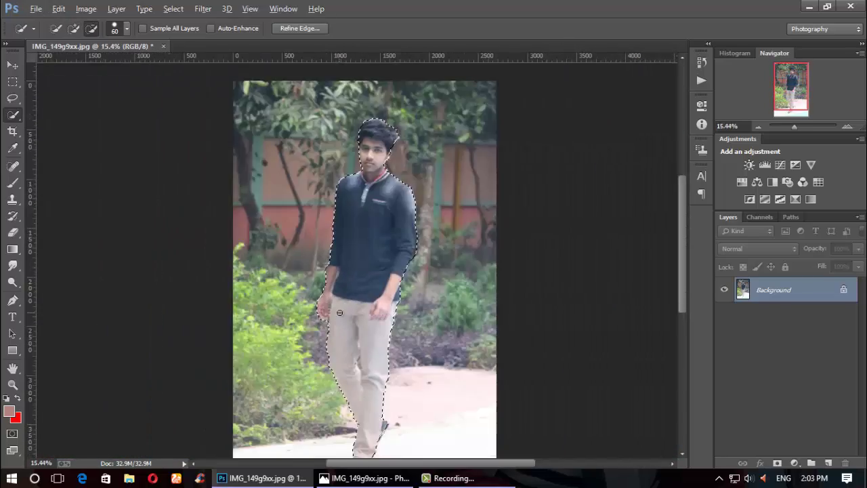
scroll(329, 365, up, 3)
scroll(329, 365, up, 3)
With a smaller brush, add the notch at the knee to the selection
scroll(309, 218, up, 1)
key(bracketleft)
key(bracketleft)
key(bracketleft)
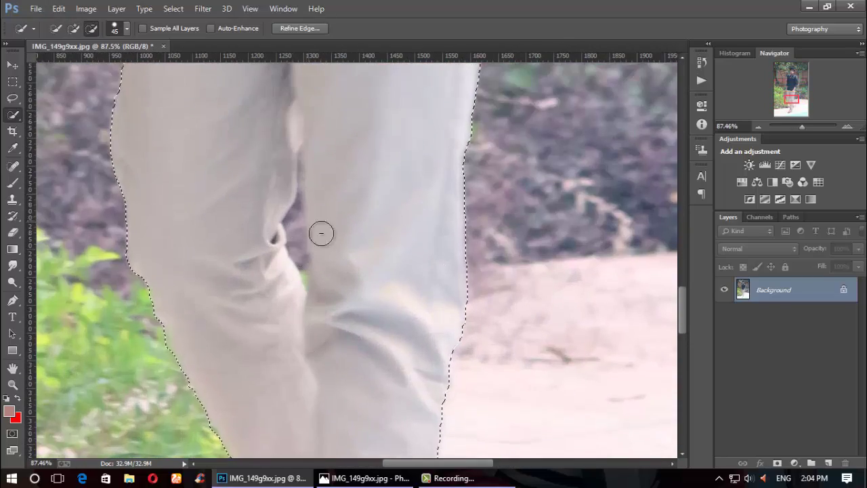
drag(298, 198, 298, 220)
drag(305, 272, 306, 288)
Set the brush size to 7 and exclude the background gap between hand and trousers
key(bracketleft)
key(bracketleft)
scroll(304, 260, up, 2)
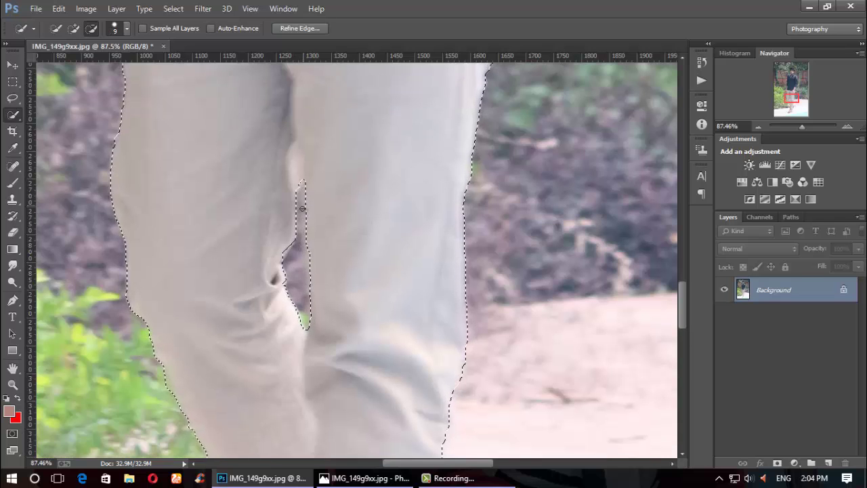
scroll(203, 217, up, 5)
scroll(129, 215, up, 5)
right_click(126, 55)
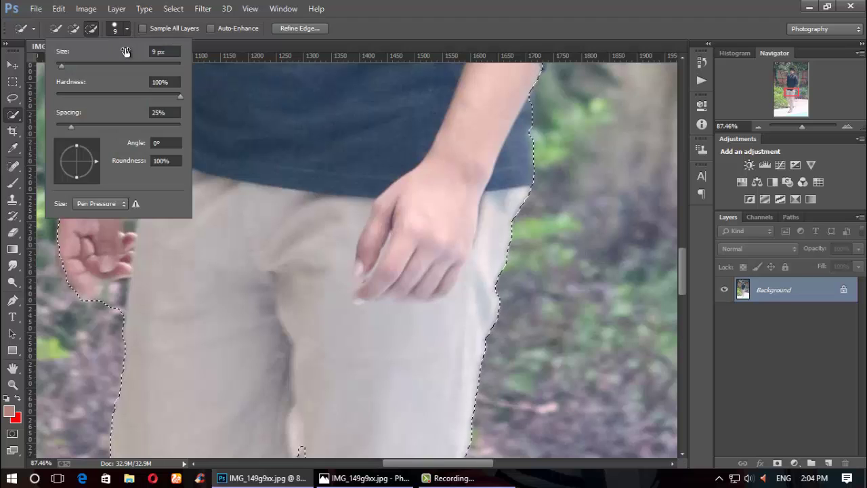
drag(126, 54, 122, 54)
key(Return)
drag(127, 217, 136, 209)
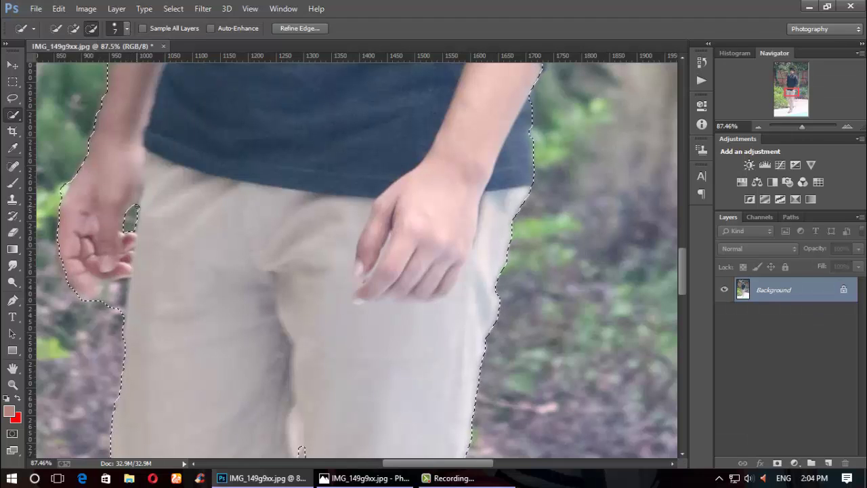
drag(132, 279, 115, 302)
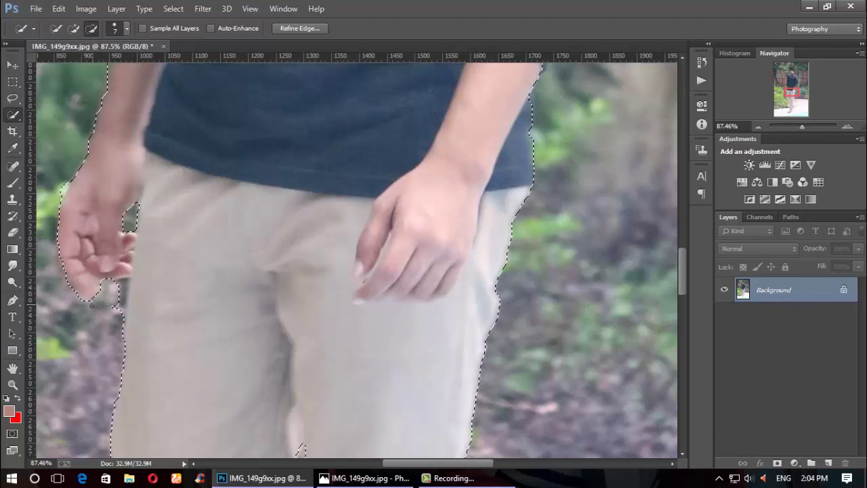
Trim the selection edge below the fingers and at the fingertip
key(bracketright)
key(bracketright)
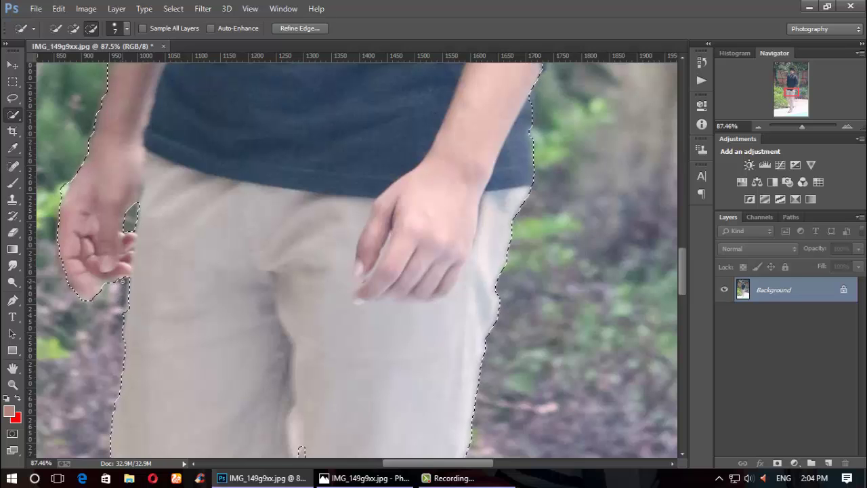
key(bracketleft)
key(bracketleft)
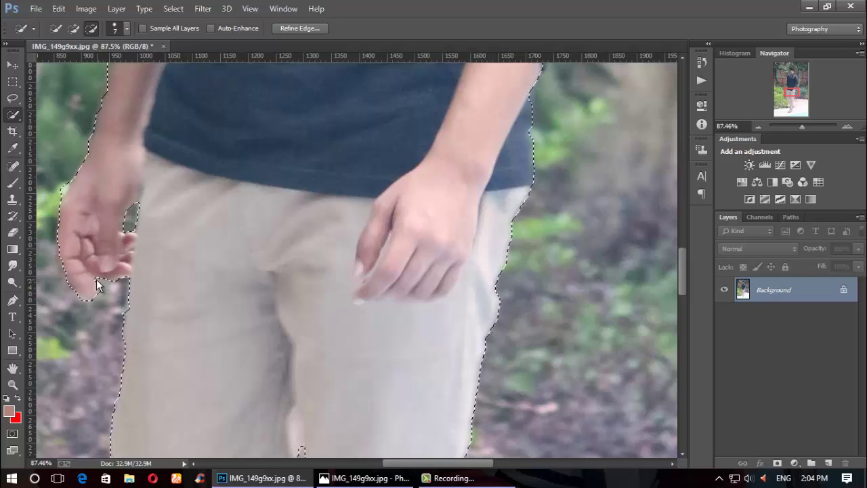
drag(103, 285, 101, 290)
key(bracketright)
key(bracketright)
key(bracketright)
key(bracketleft)
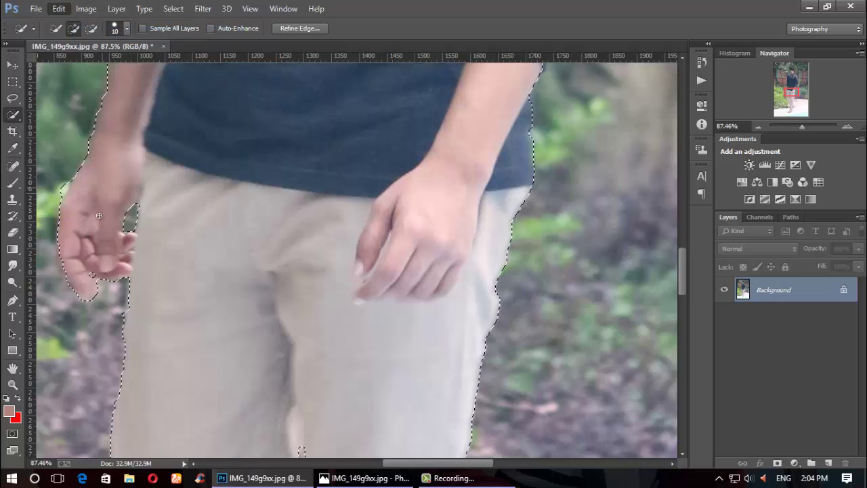
alt+click(94, 274)
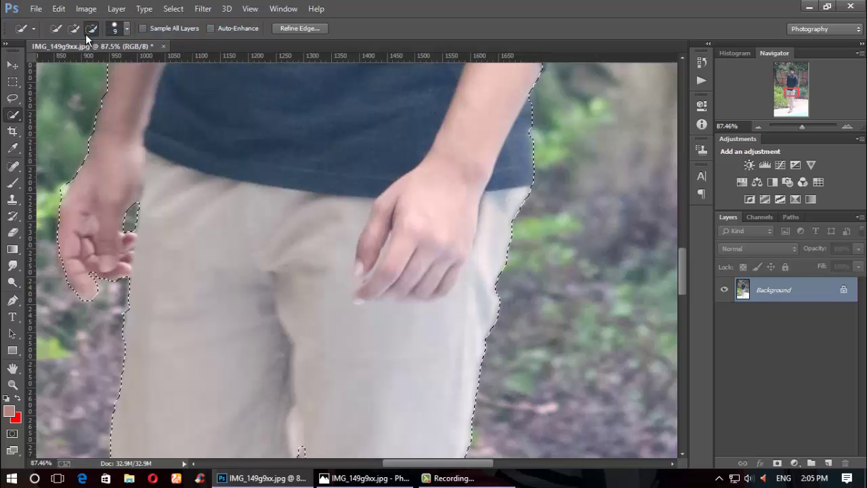
Step Backward twice, then subtract the background around the fingers
click(59, 8)
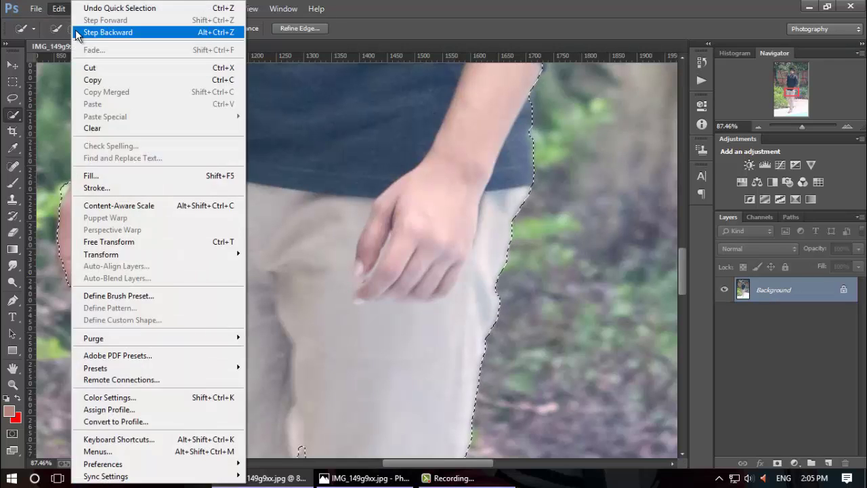
click(75, 32)
click(59, 8)
click(75, 32)
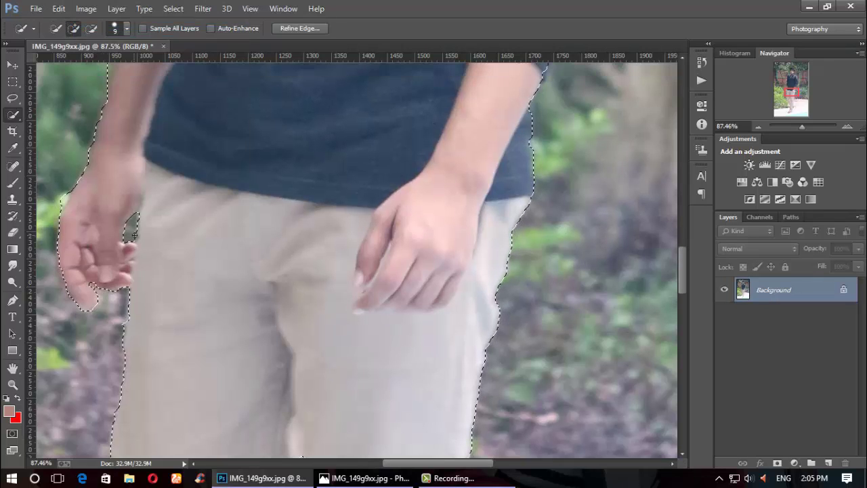
click(91, 30)
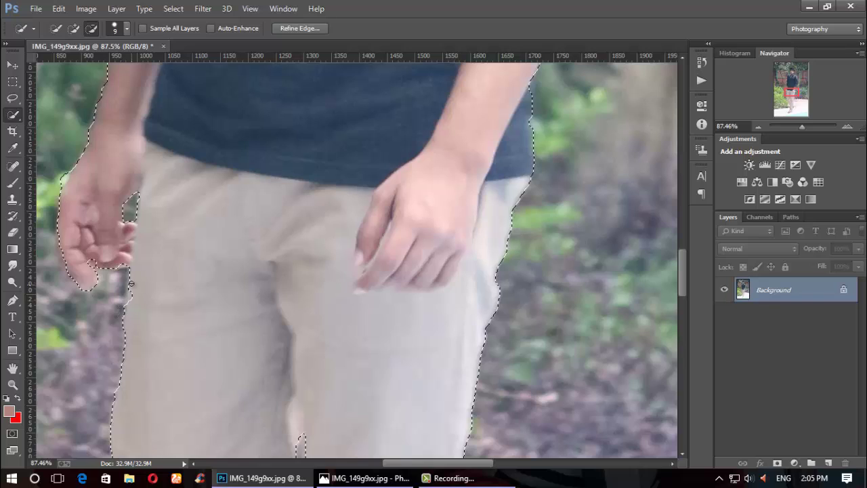
drag(131, 283, 95, 271)
Add the sandal's tip to the selection
scroll(126, 290, down, 3)
scroll(118, 261, down, 3)
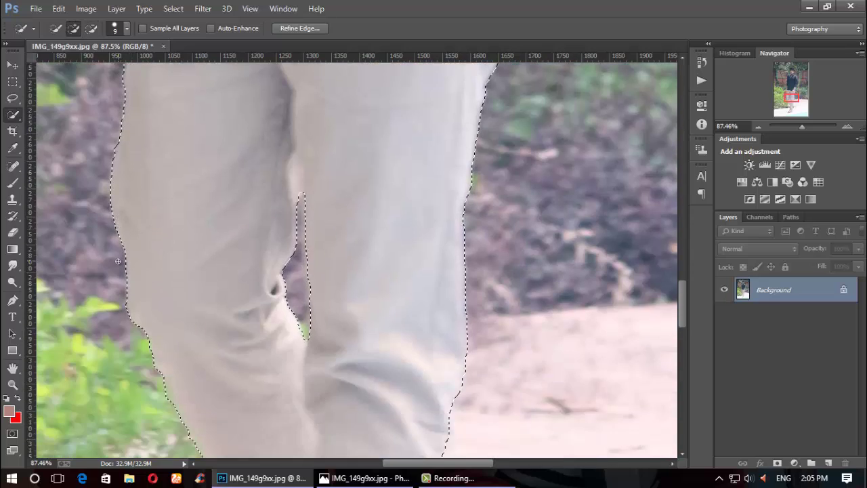
scroll(118, 260, down, 4)
scroll(118, 261, down, 3)
scroll(204, 271, up, 1)
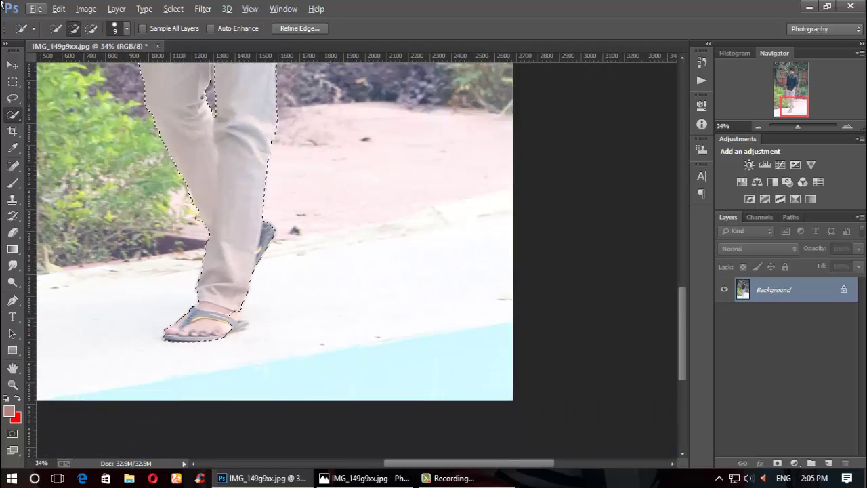
drag(236, 323, 245, 324)
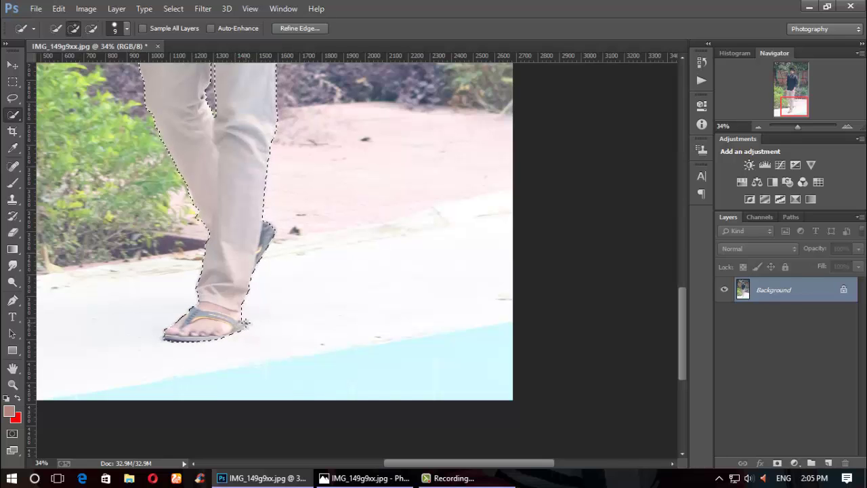
Enlarge the brush, remove the background strip beside the right sleeve, and dismiss the alert popup
scroll(246, 324, down, 8)
scroll(397, 263, up, 9)
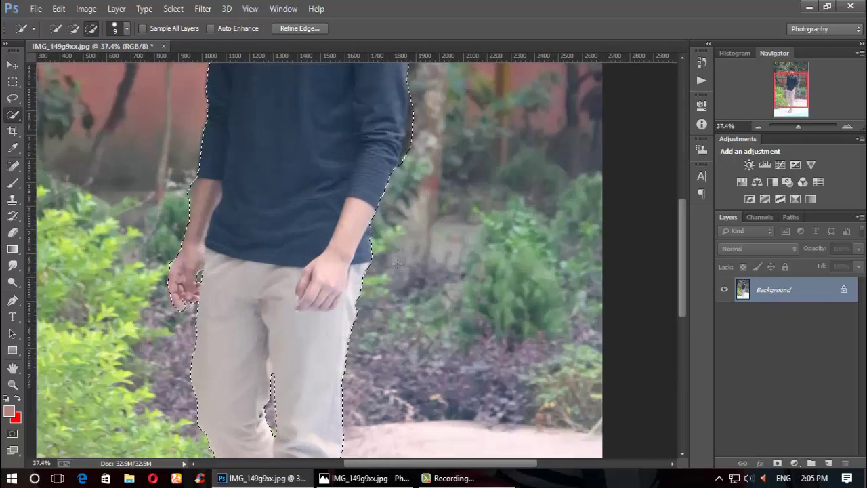
scroll(397, 263, up, 2)
key(bracketright)
key(bracketright)
key(bracketright)
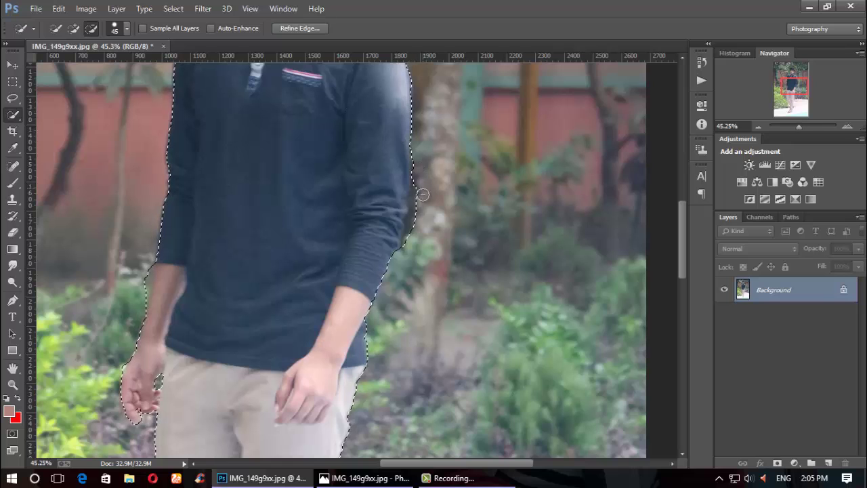
drag(423, 195, 415, 231)
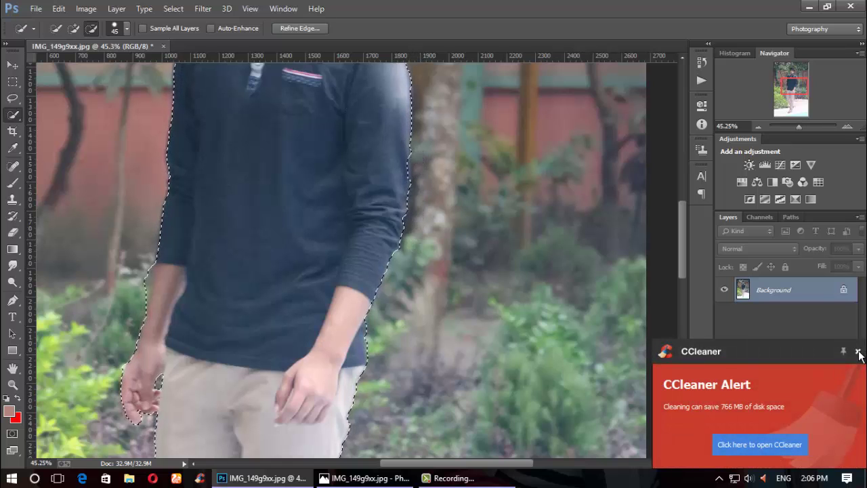
click(858, 353)
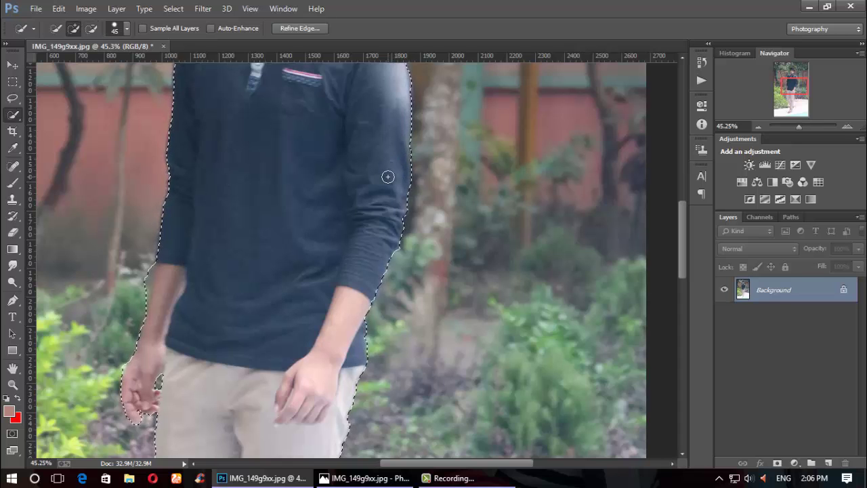
Reduce the brush size and review the selection around the whole figure
scroll(413, 285, down, 3)
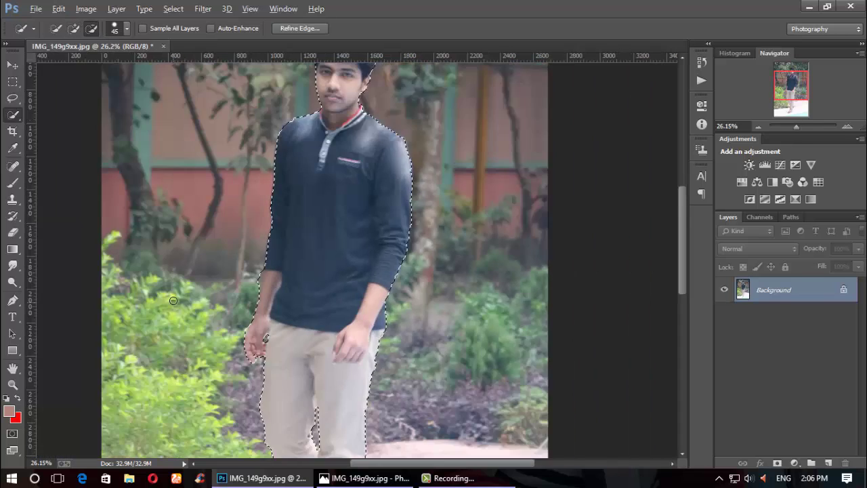
scroll(173, 300, up, 2)
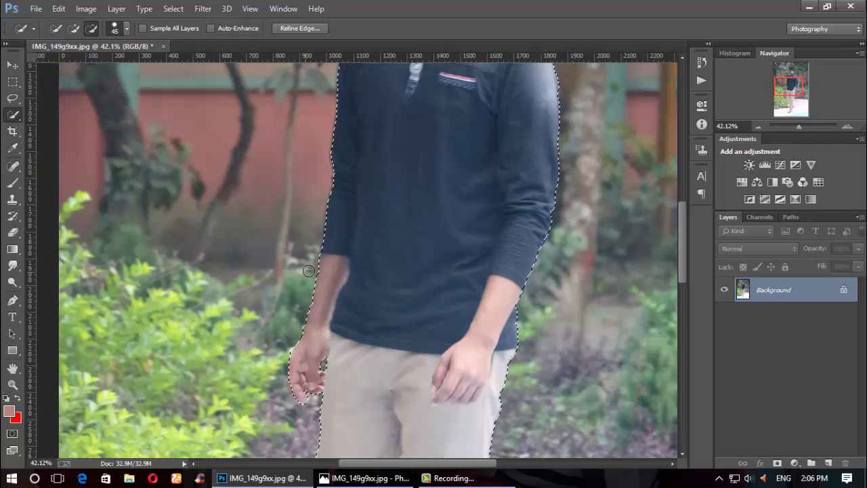
scroll(308, 270, down, 1)
scroll(360, 306, down, 1)
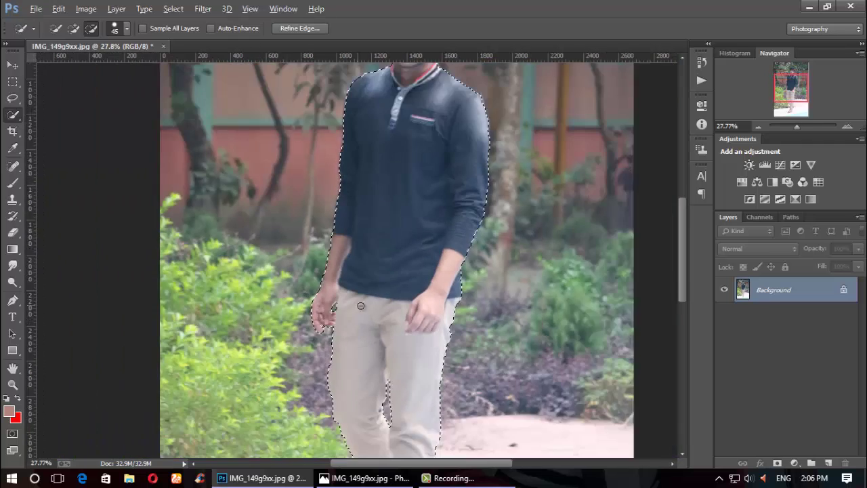
scroll(360, 305, up, 4)
key(bracketleft)
key(bracketleft)
key(bracketleft)
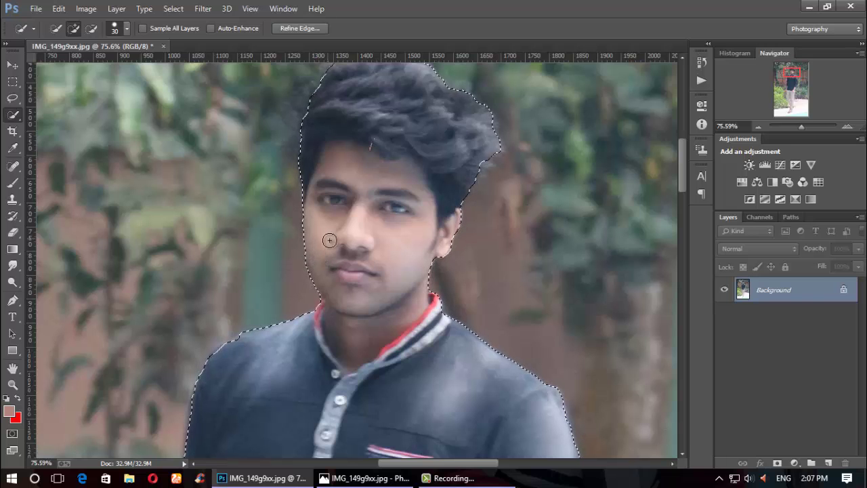
scroll(330, 240, down, 2)
scroll(329, 239, down, 2)
scroll(330, 240, down, 2)
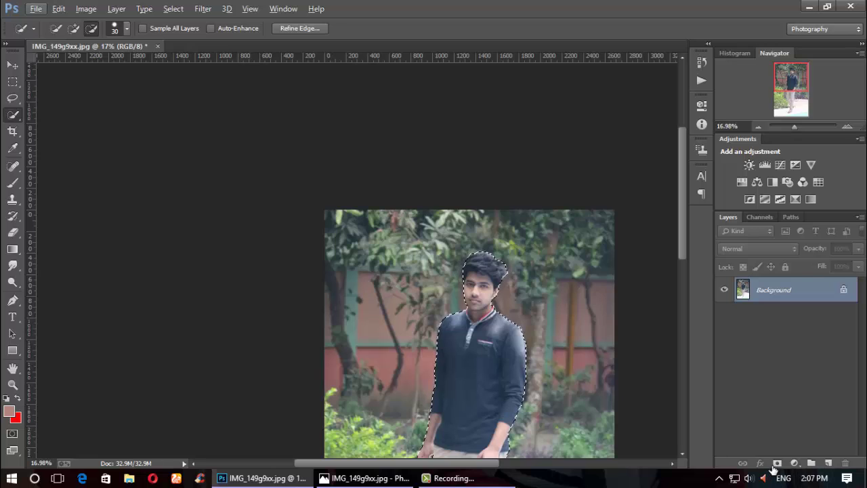
Add a layer mask from the selection and confirm it in Refine Mask
click(776, 463)
right_click(769, 293)
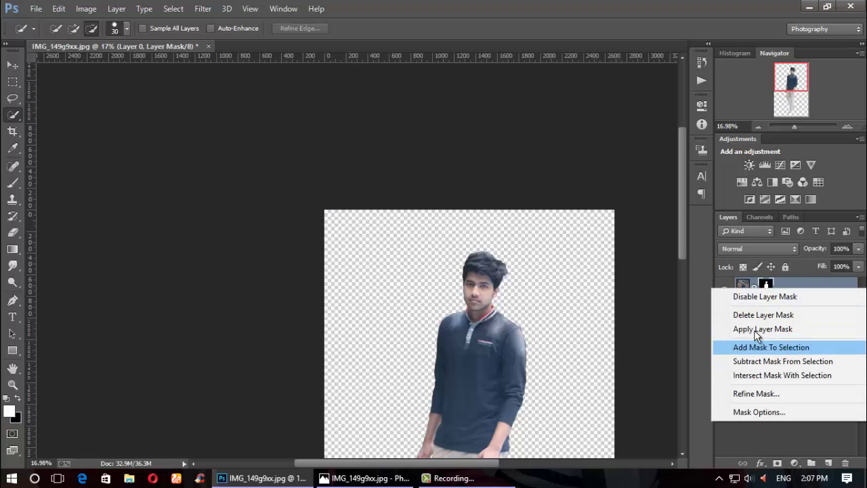
click(751, 393)
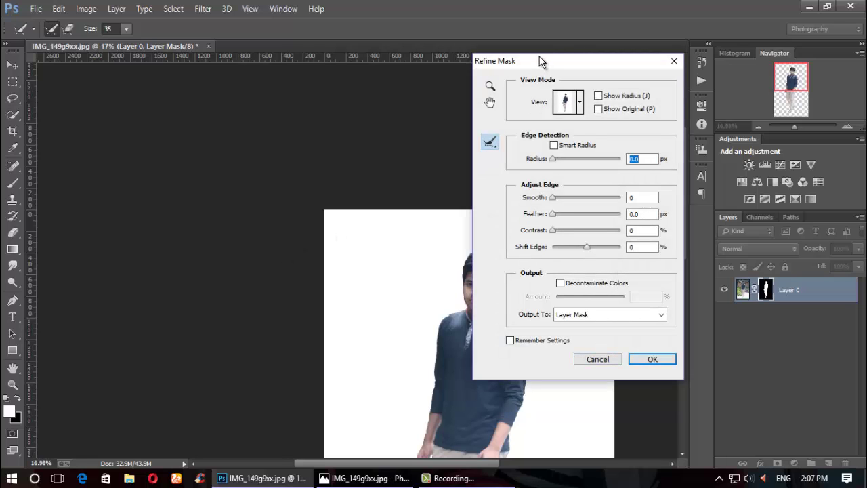
drag(540, 61, 721, 90)
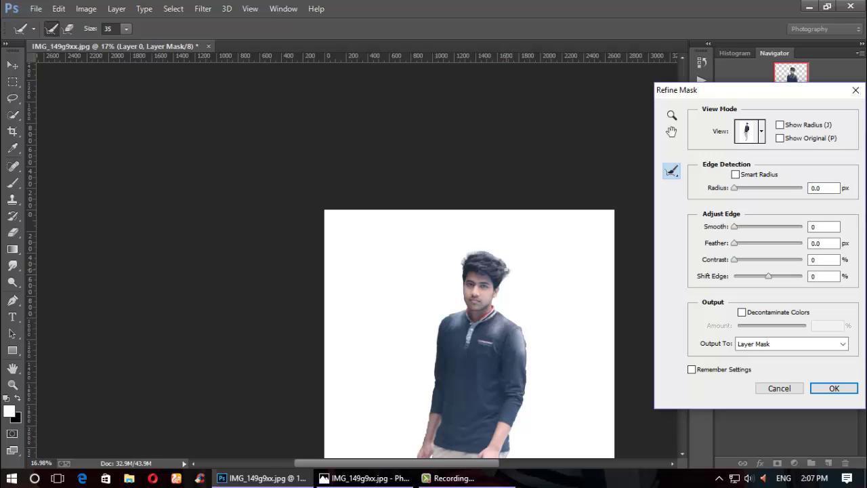
click(833, 387)
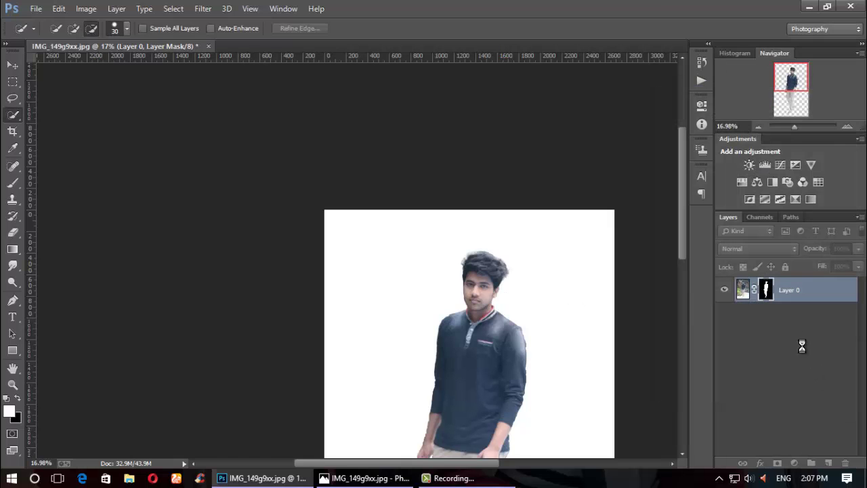
Apply the layer mask permanently to Layer 0
right_click(768, 291)
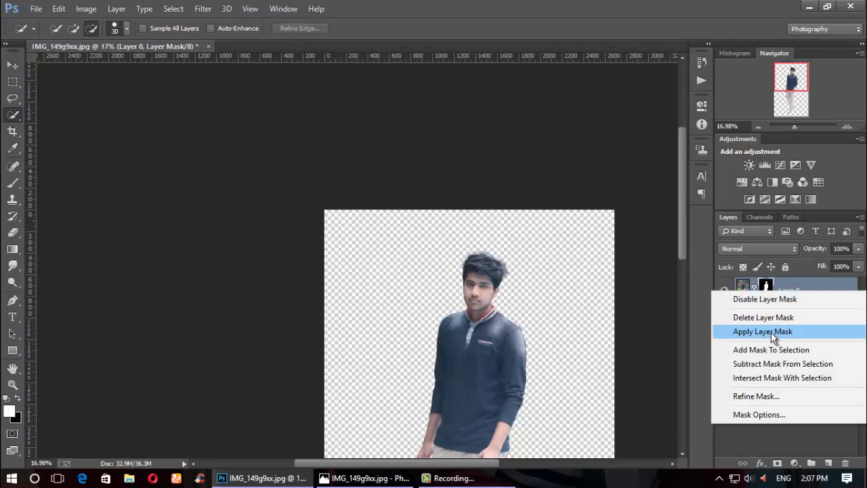
click(762, 331)
scroll(553, 314, down, 2)
Select the Smudge tool with a bristle brush preset and adjust its size
scroll(475, 285, up, 1)
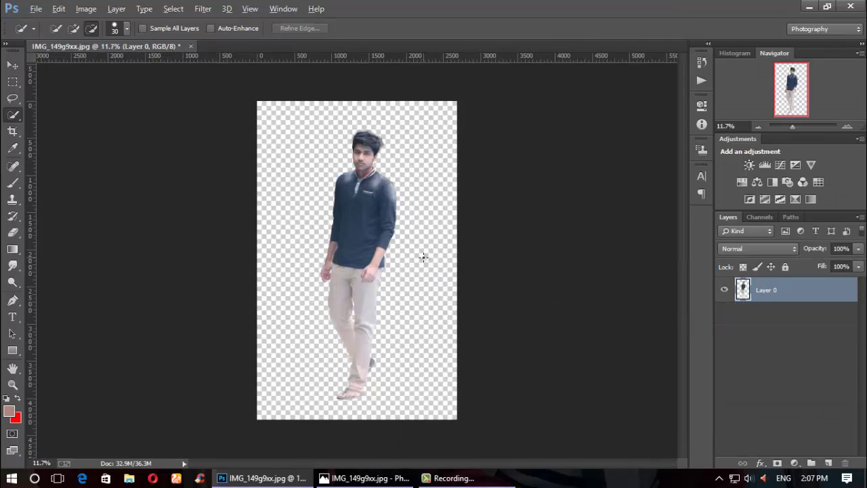
scroll(422, 256, up, 1)
scroll(369, 165, up, 1)
scroll(374, 159, up, 7)
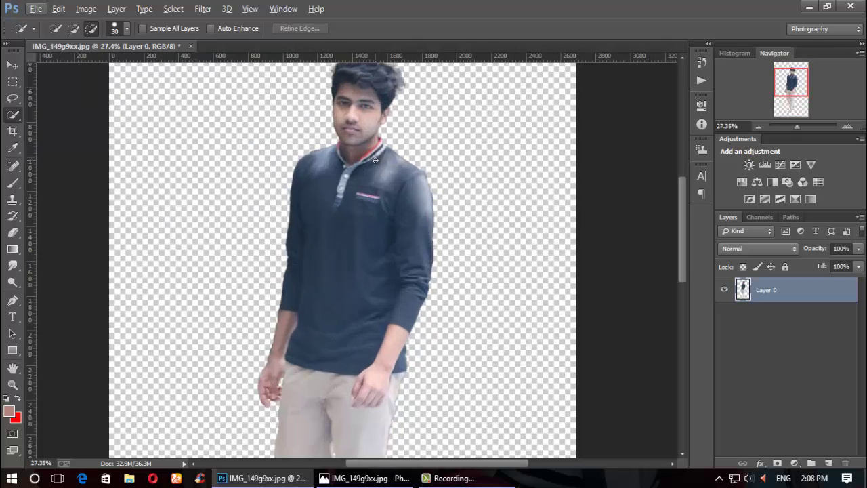
scroll(406, 210, up, 4)
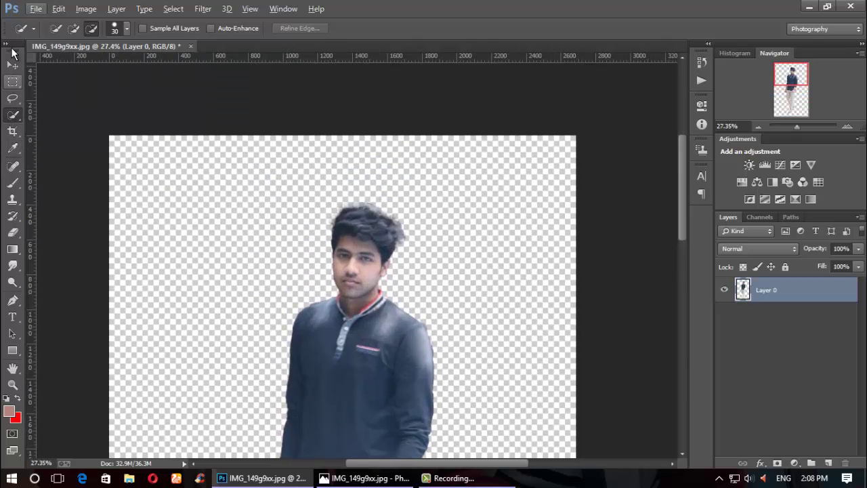
click(12, 265)
click(65, 28)
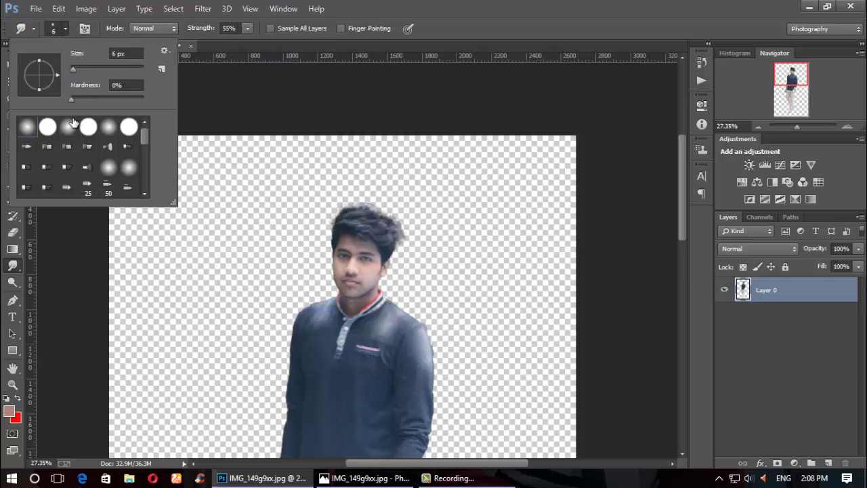
double_click(66, 148)
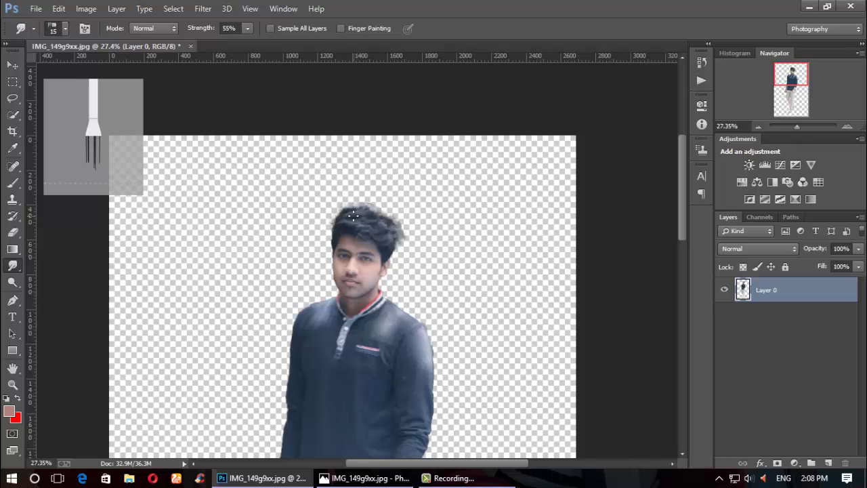
key(bracketright)
key(bracketright)
key(bracketright)
key(bracketright)
key(bracketleft)
key(bracketleft)
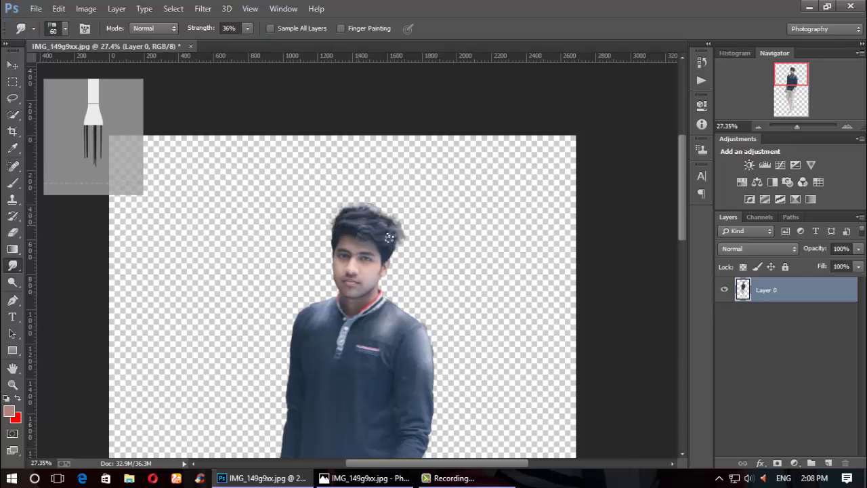
Smudge along the top edge of the hair, then choose a round soft brush tip
scroll(378, 225, up, 2)
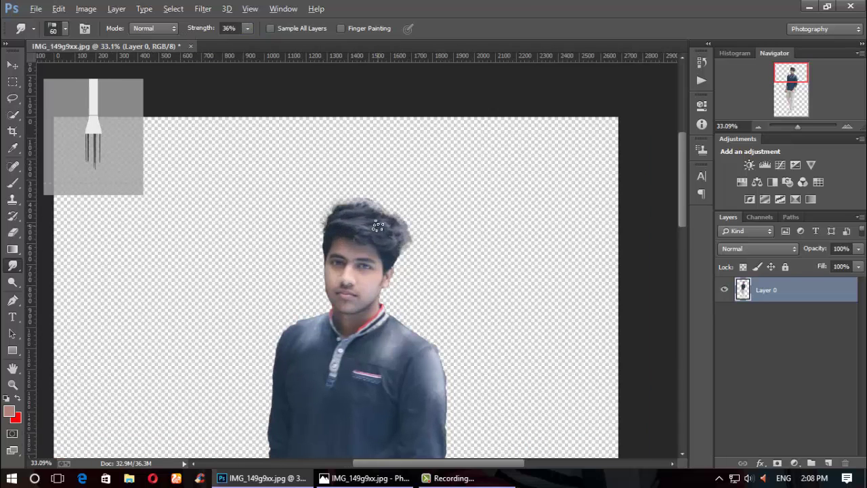
mouse_move(341, 212)
mouse_down()
mouse_move(394, 229)
mouse_move(377, 237)
mouse_move(394, 235)
mouse_up()
drag(327, 226, 333, 214)
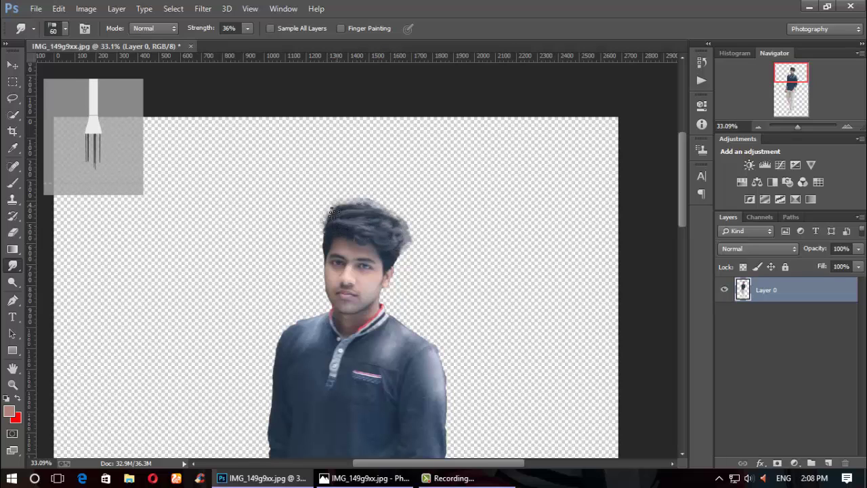
click(63, 30)
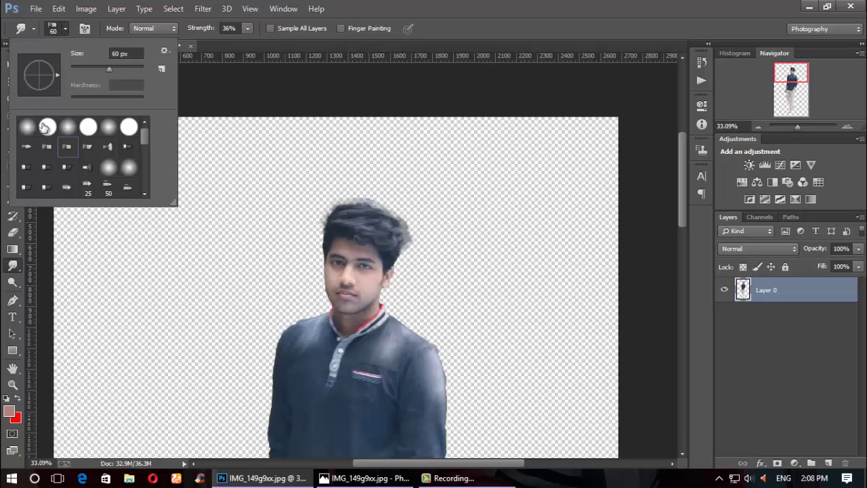
click(30, 129)
Use the round tip at 53% strength to smudge the hair outline, then zoom out
click(207, 31)
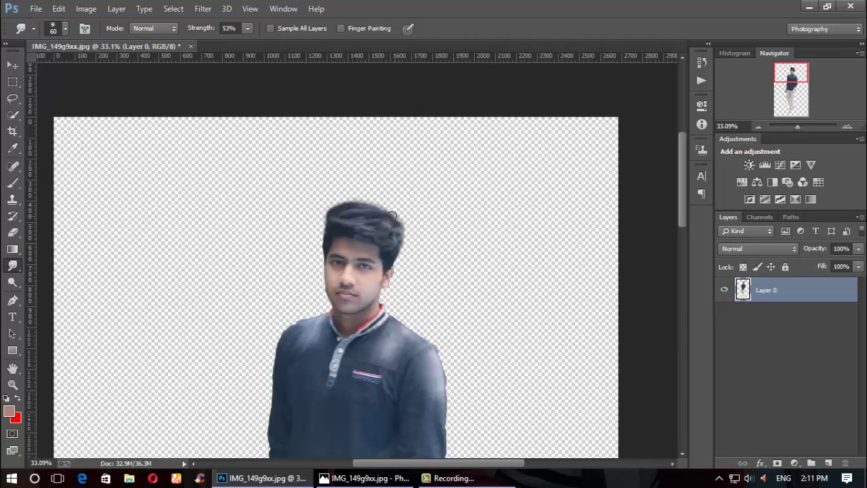
scroll(318, 315, up, 3)
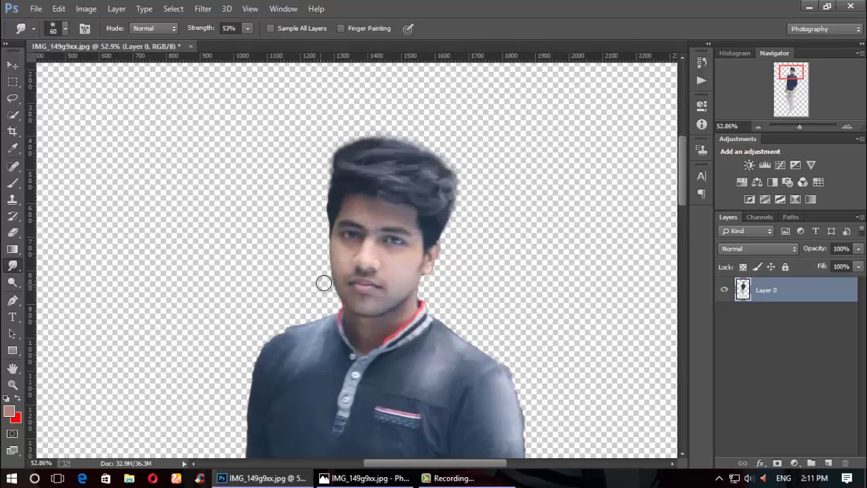
scroll(317, 303, down, 3)
scroll(316, 304, down, 1)
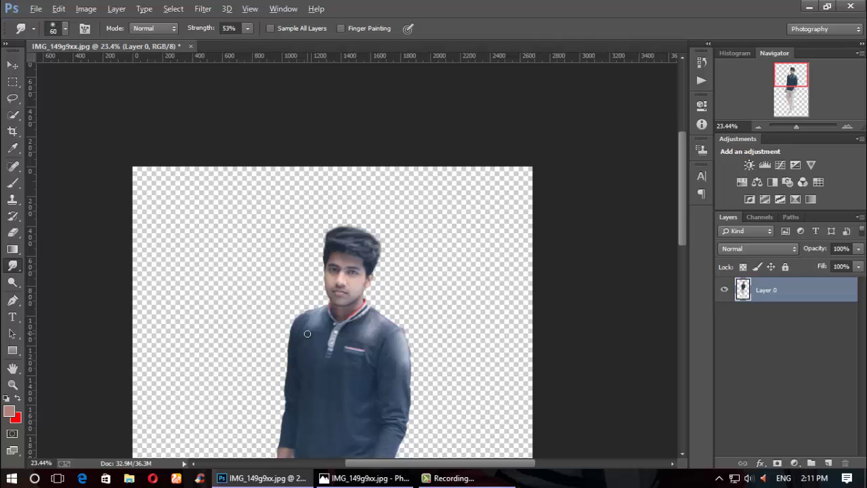
scroll(307, 334, down, 3)
scroll(339, 284, up, 1)
scroll(379, 224, up, 1)
scroll(414, 170, up, 2)
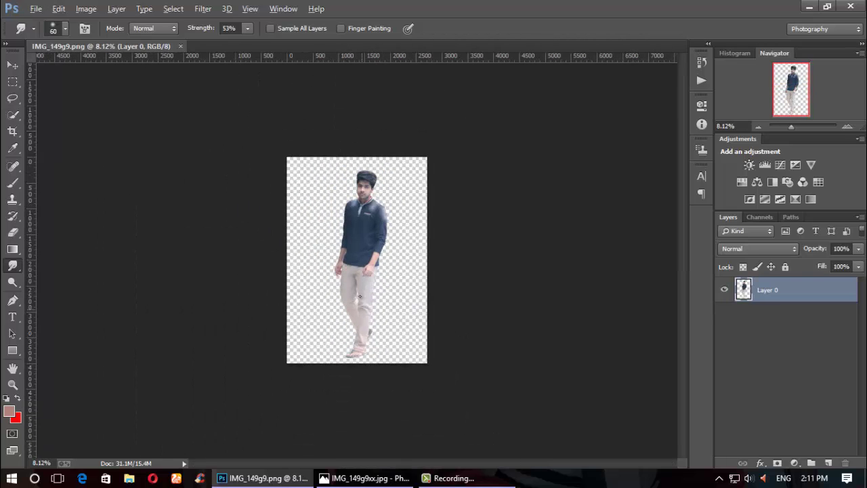
Zoom in on the face and shrink the smudge brush to 30
scroll(359, 296, up, 3)
scroll(371, 231, up, 1)
scroll(382, 173, up, 1)
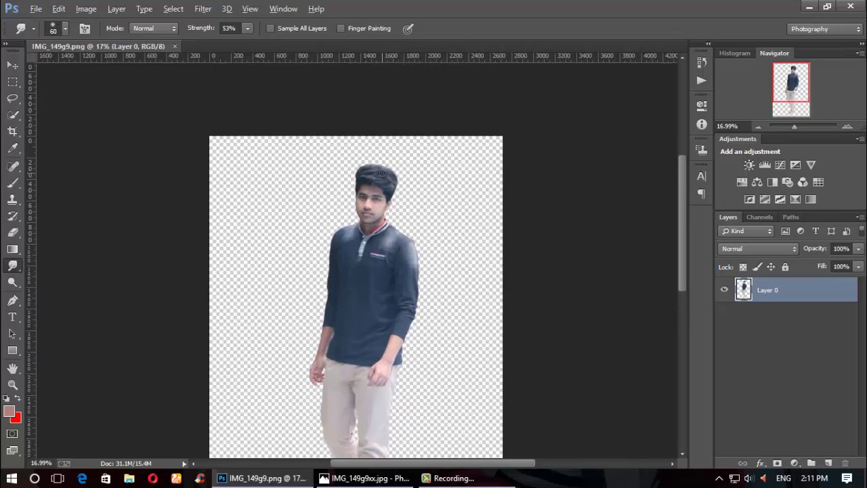
scroll(381, 174, up, 1)
scroll(383, 191, up, 1)
scroll(379, 196, up, 1)
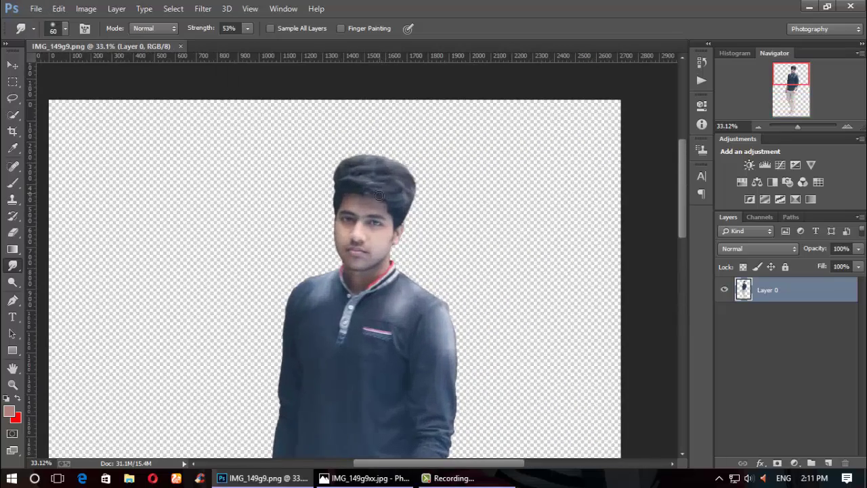
scroll(367, 209, up, 1)
scroll(367, 207, up, 1)
scroll(369, 190, up, 1)
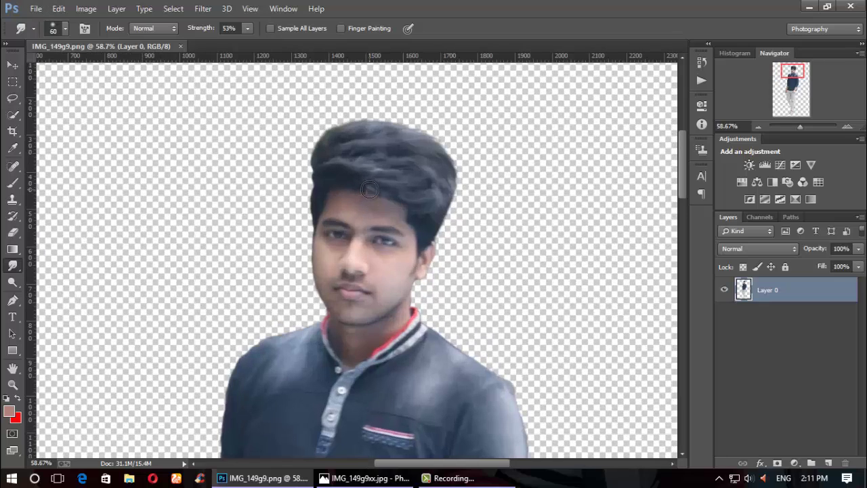
key(bracketleft)
key(bracketleft)
key(bracketleft)
Undo the last two edits with Edit > Step Backward
click(59, 9)
click(105, 32)
click(67, 10)
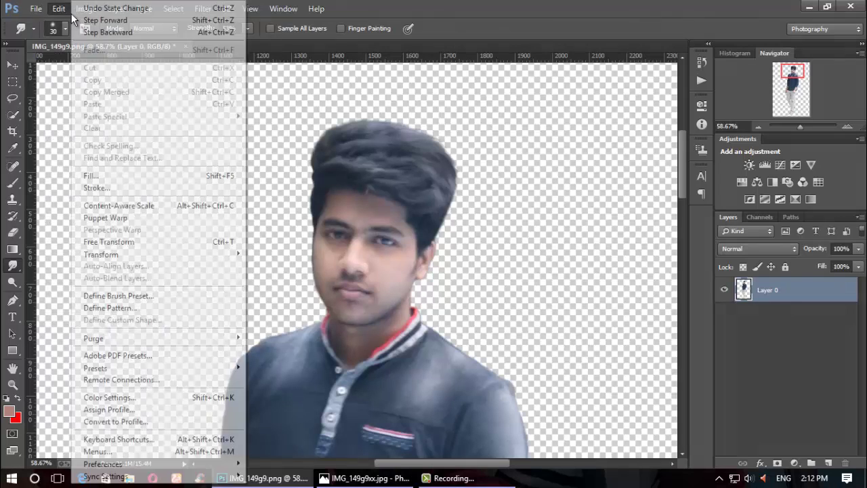
click(92, 31)
click(59, 8)
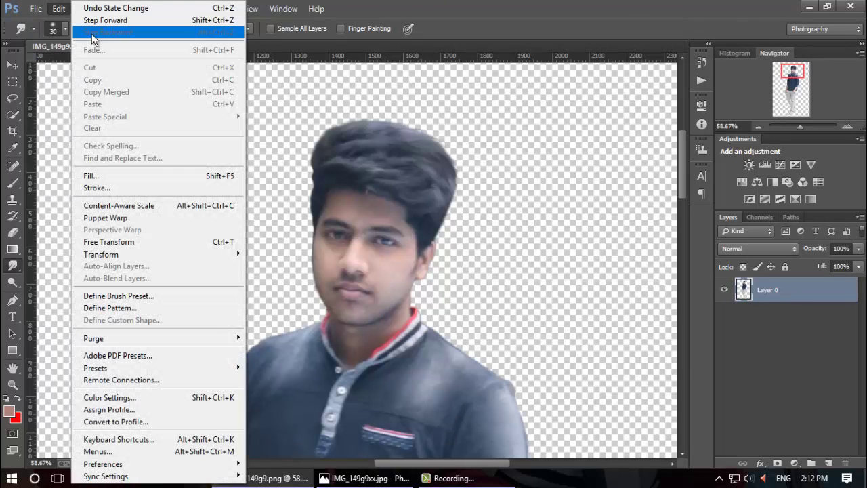
click(376, 190)
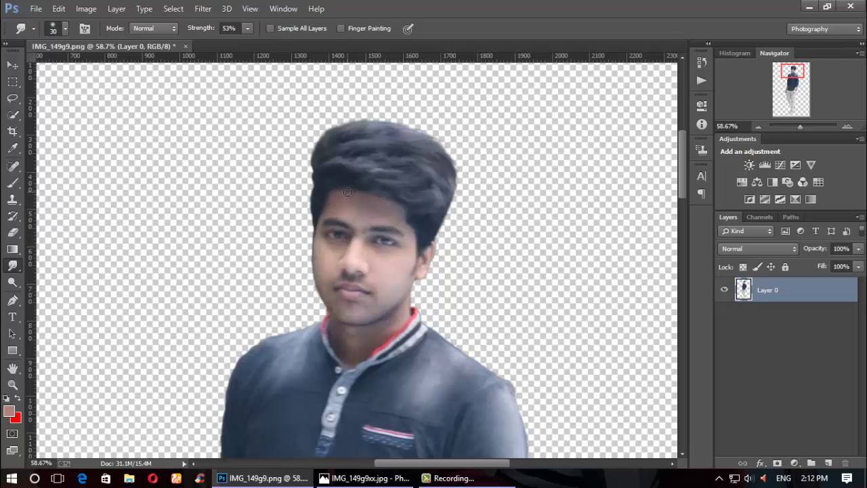
Add a new Layer 1 and set the foreground colour to the sampled forehead skin tone
scroll(390, 244, down, 2)
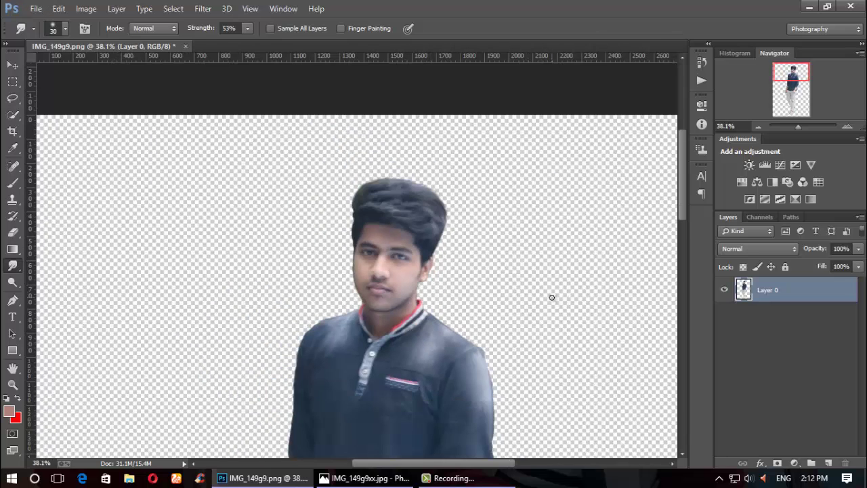
scroll(549, 296, down, 1)
click(828, 462)
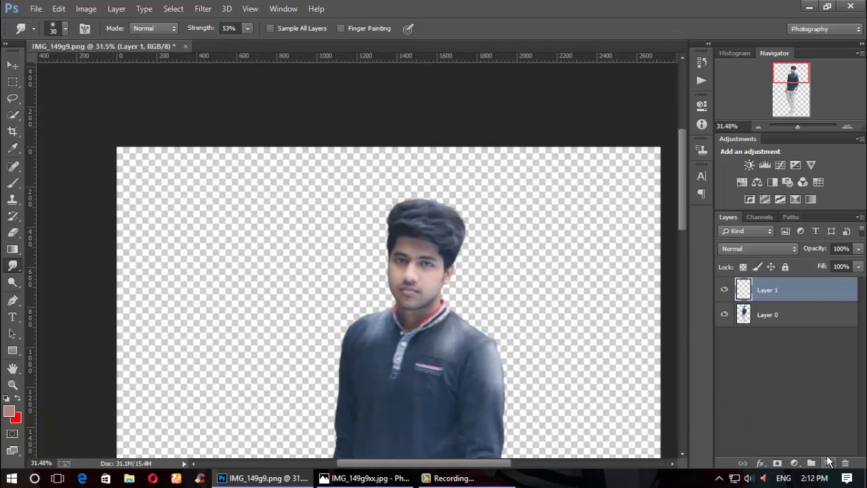
scroll(681, 311, up, 1)
click(772, 315)
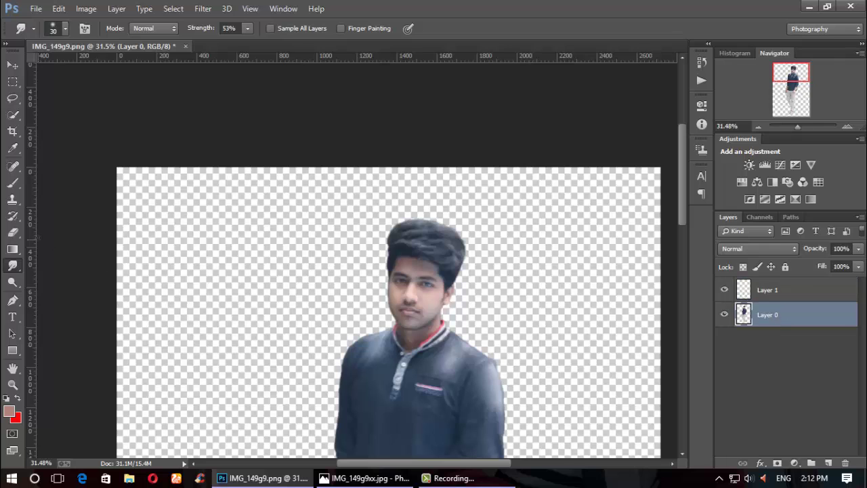
click(9, 411)
click(433, 297)
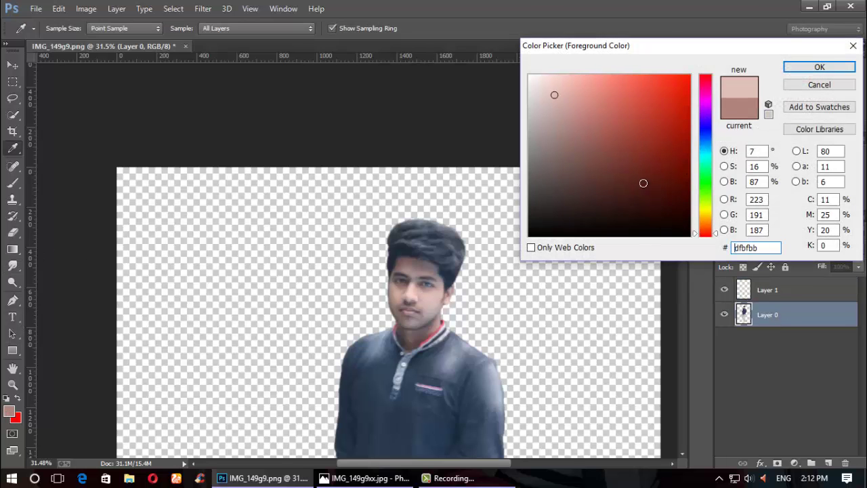
click(798, 65)
key(r)
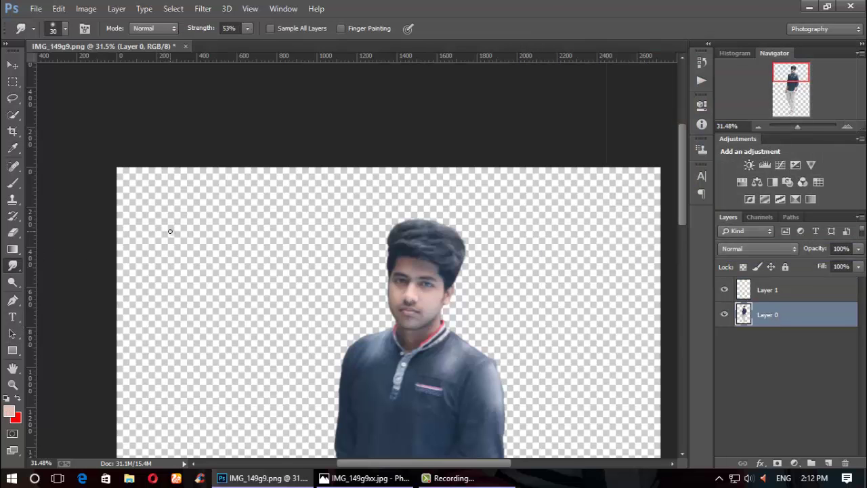
alt+scroll(172, 231, up, 1)
key(b)
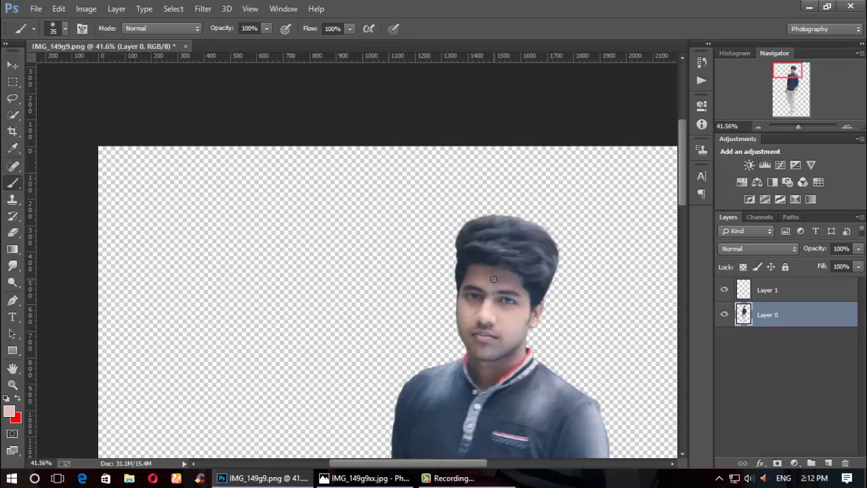
Paint skin tone over the dark forehead hairline and fade Layer 1 to 14% opacity
drag(476, 272, 516, 289)
click(59, 8)
click(101, 30)
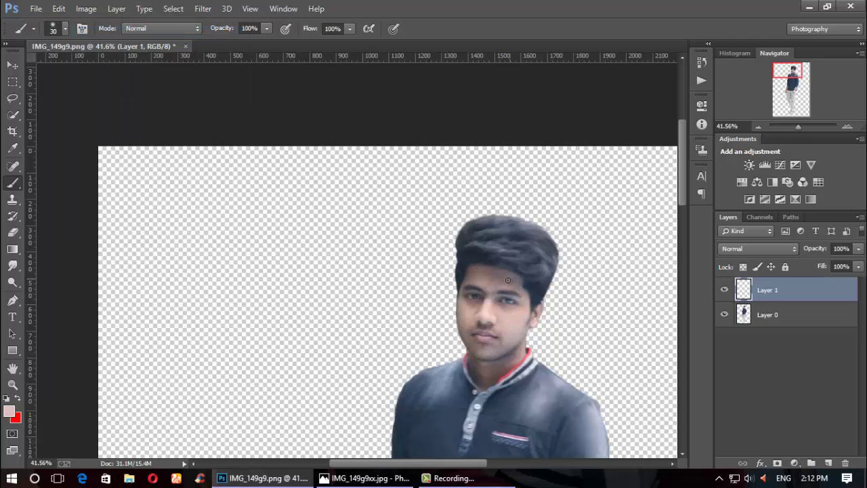
mouse_move(508, 280)
mouse_down()
mouse_move(475, 271)
mouse_move(510, 275)
mouse_move(492, 279)
mouse_up()
drag(469, 271, 488, 286)
drag(815, 249, 813, 252)
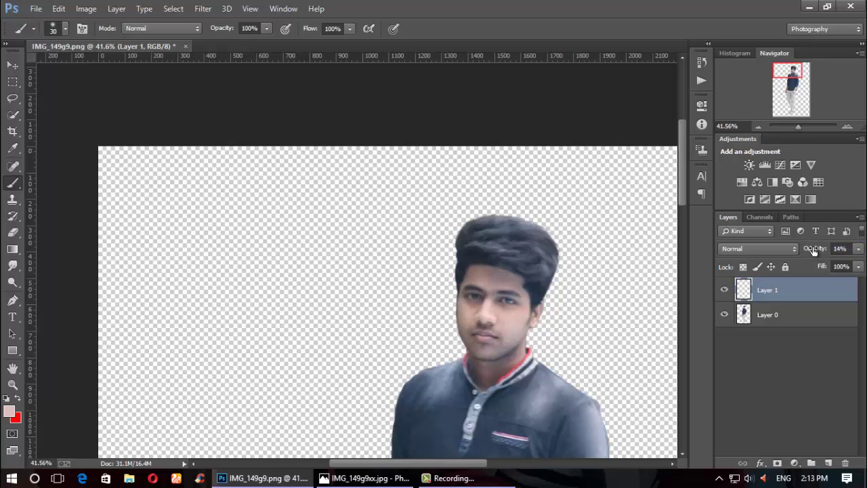
click(725, 290)
Merge the skin patch into Layer 0 with Merge Visible
right_click(767, 316)
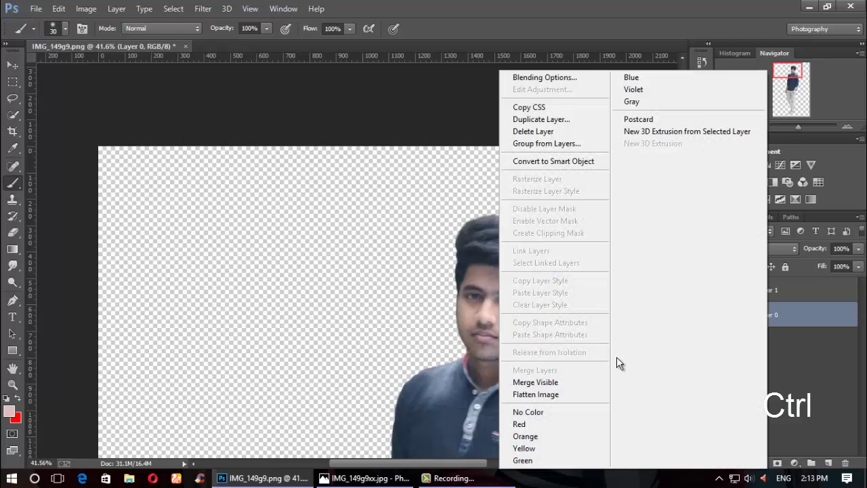
click(571, 383)
scroll(571, 311, down, 5)
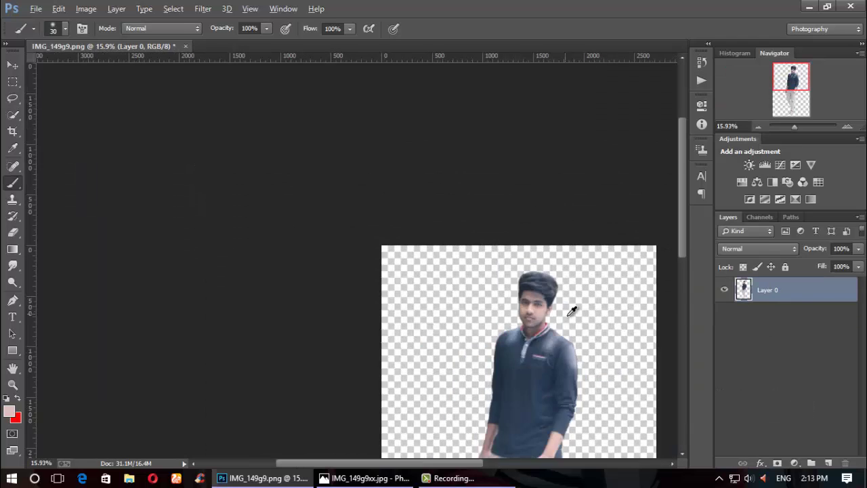
scroll(570, 312, down, 2)
scroll(512, 284, up, 2)
scroll(478, 217, up, 1)
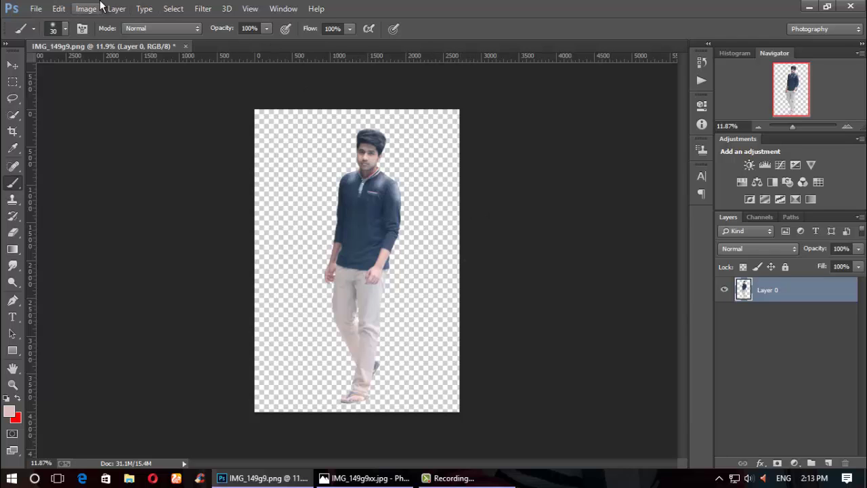
Open the Camera Raw filter on the image, then cancel it
click(59, 8)
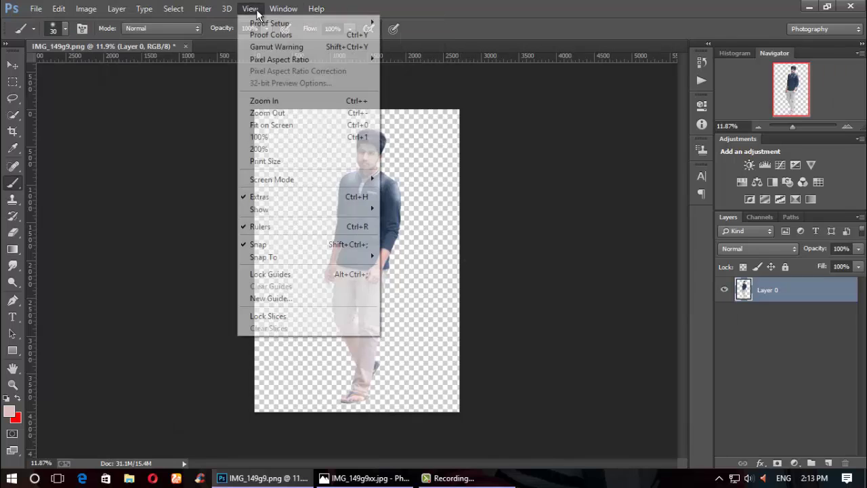
click(220, 96)
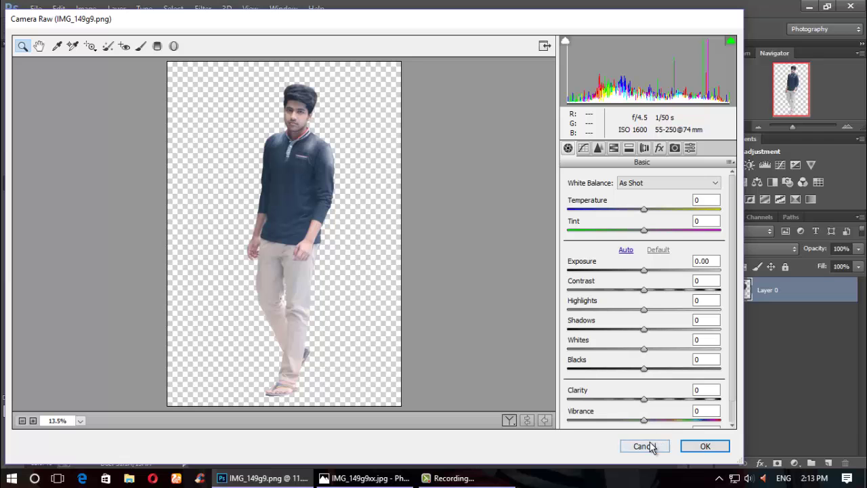
click(651, 447)
click(36, 9)
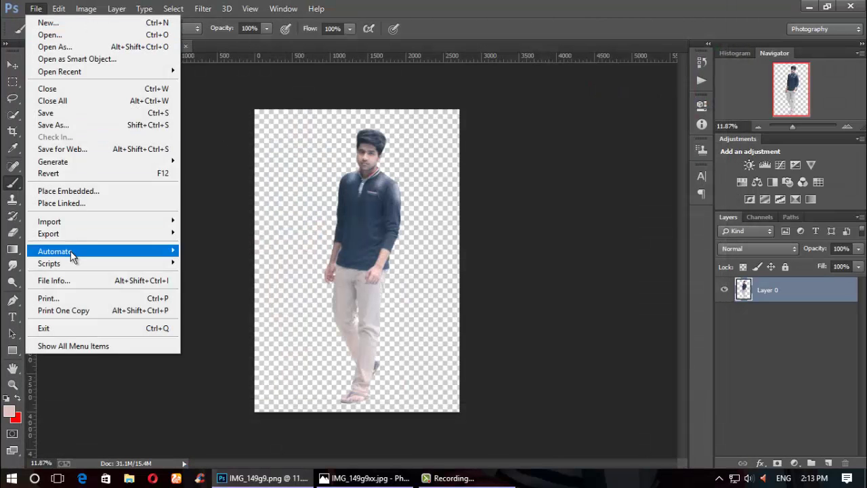
Place Embedded the forest photo FVI0nf1 - Imgur.jpg from New folder (5)
click(66, 191)
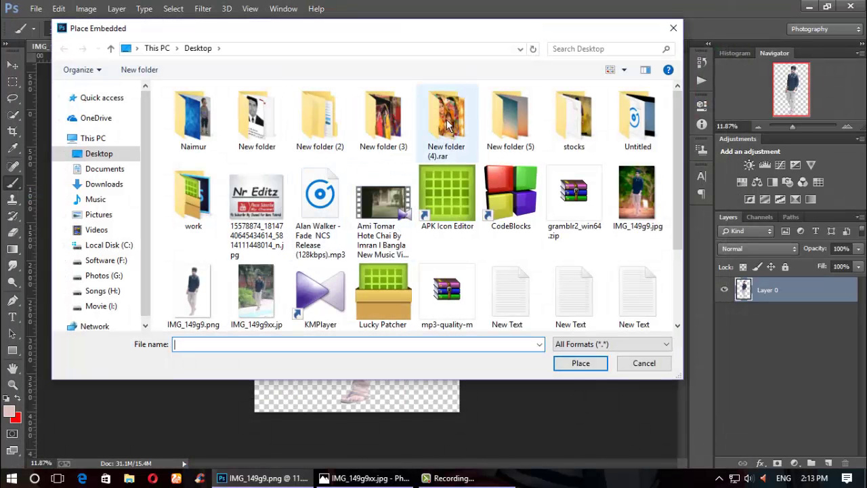
double_click(501, 117)
scroll(493, 222, down, 1)
scroll(486, 227, down, 3)
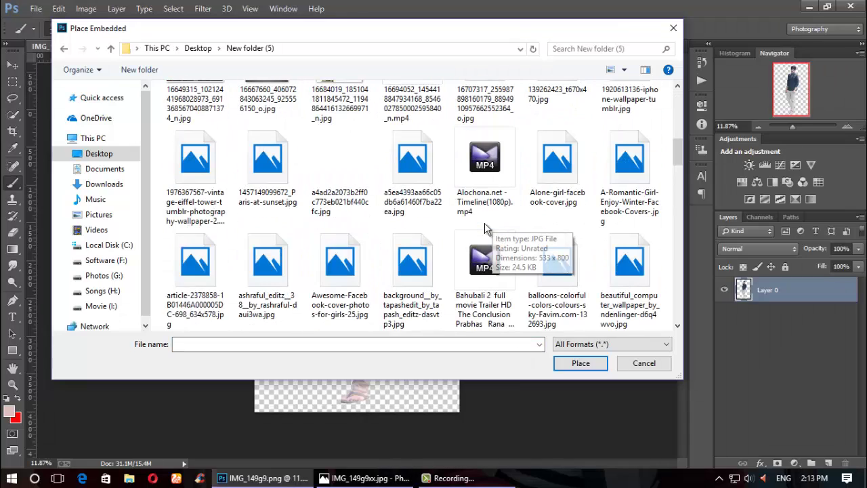
scroll(485, 230, down, 2)
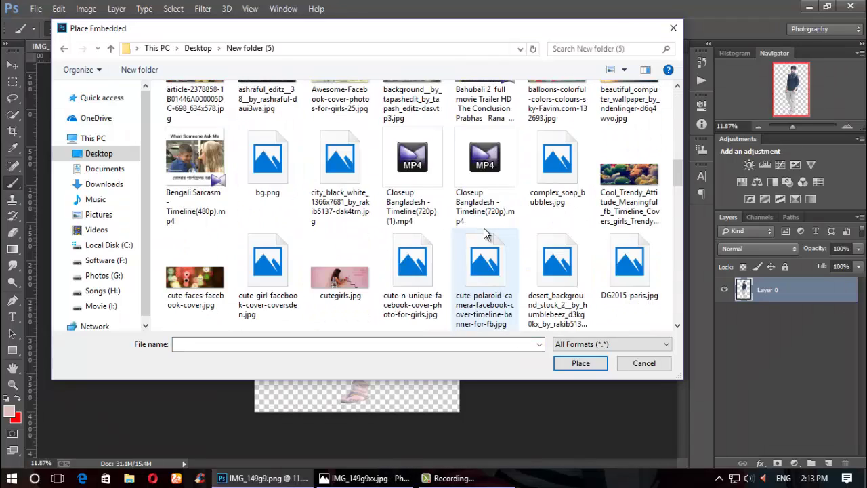
scroll(485, 230, down, 1)
scroll(485, 230, down, 1)
scroll(485, 230, down, 1)
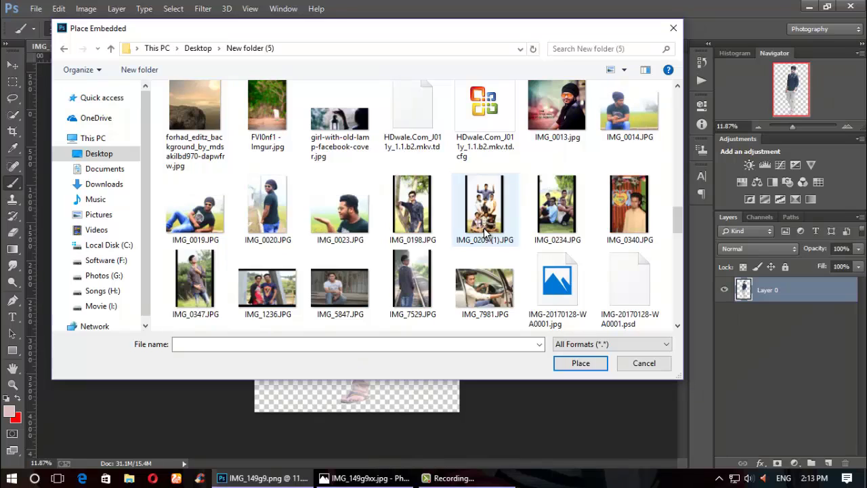
click(267, 110)
double_click(267, 106)
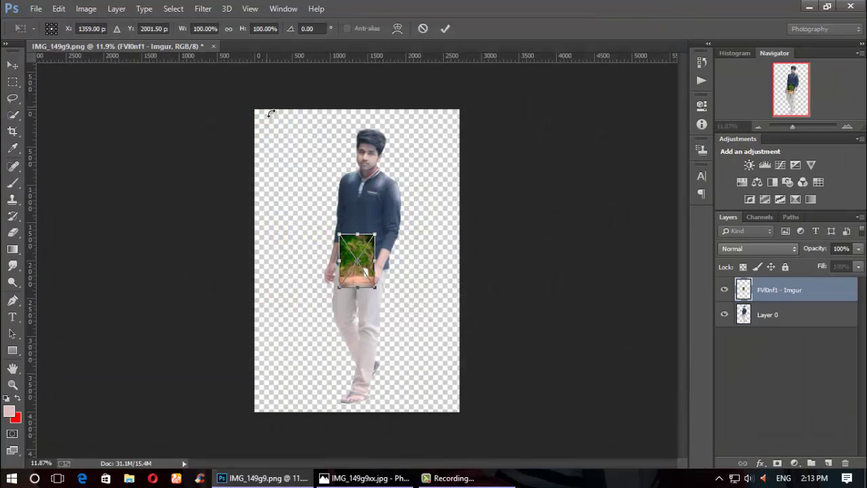
Stretch the forest image to fill the canvas and move its layer below Layer 0
drag(377, 270, 461, 396)
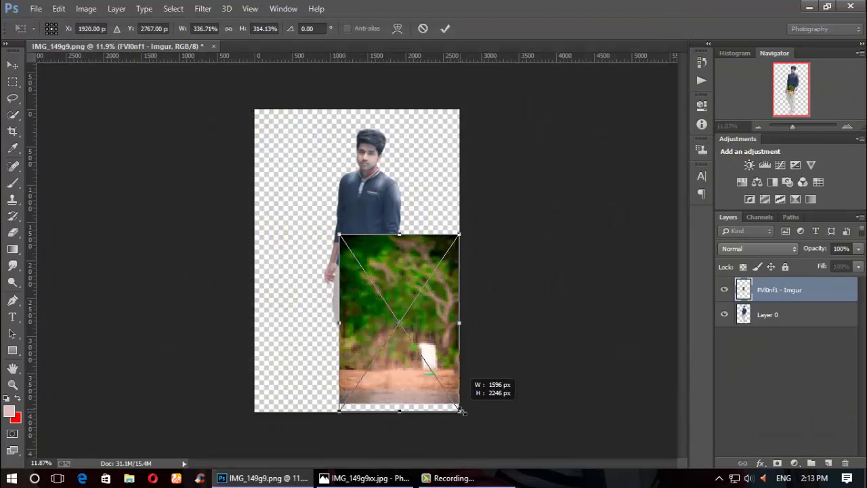
mouse_move(391, 398)
mouse_down()
mouse_move(390, 408)
mouse_move(255, 411)
mouse_up()
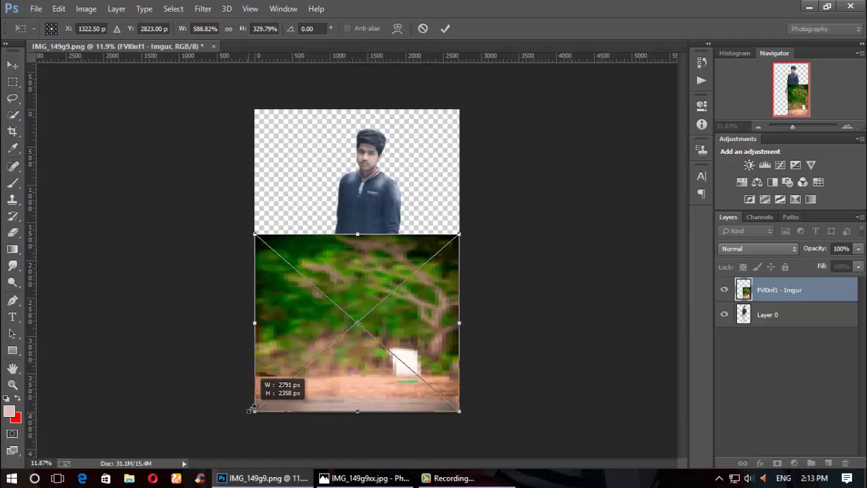
drag(363, 227, 363, 109)
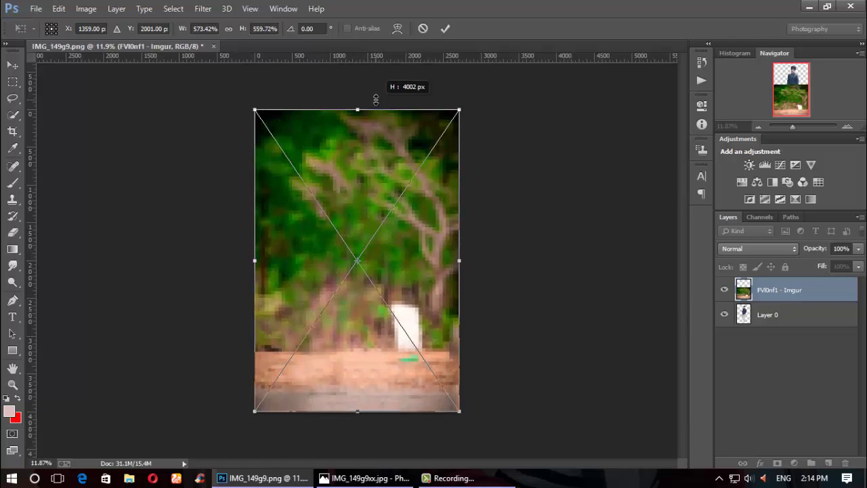
click(445, 28)
drag(764, 293, 772, 327)
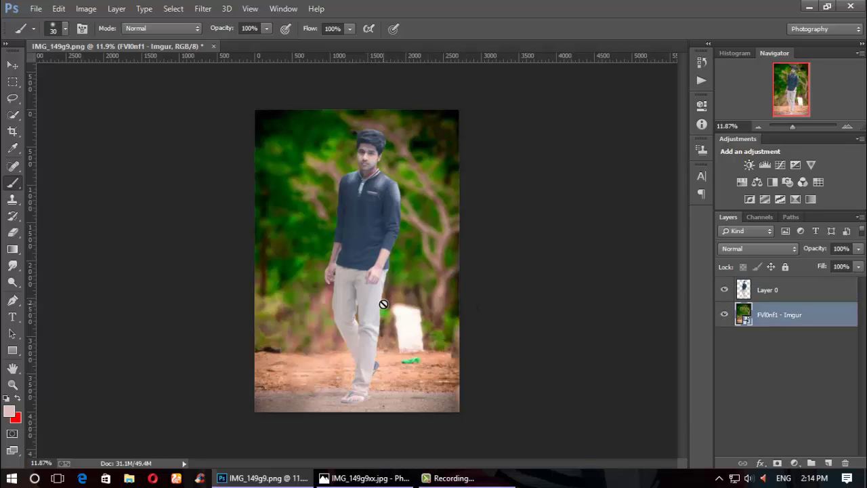
Free-transform Layer 0 to rotate the man about -1.7°, then hide transform controls
click(12, 65)
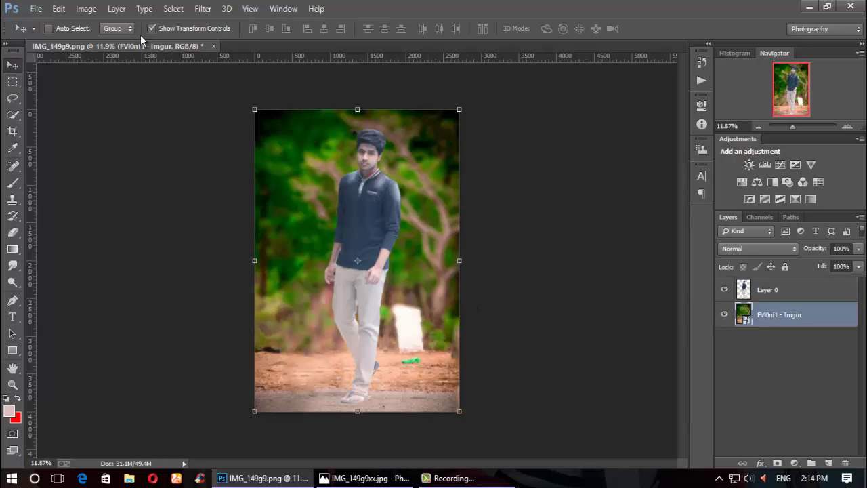
click(764, 298)
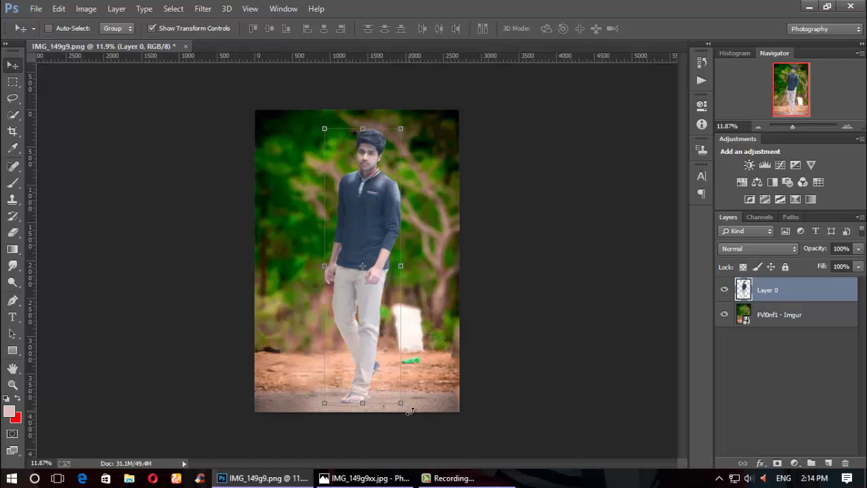
key(ctrl+t)
drag(415, 413, 418, 409)
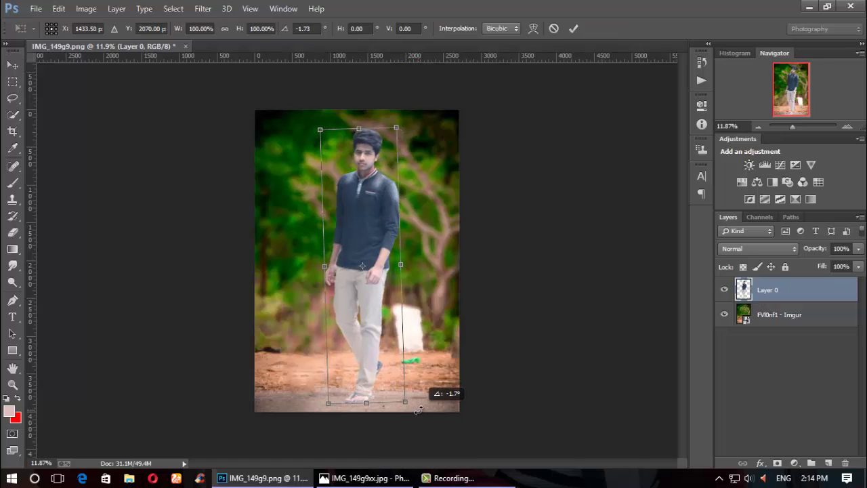
click(573, 29)
click(152, 28)
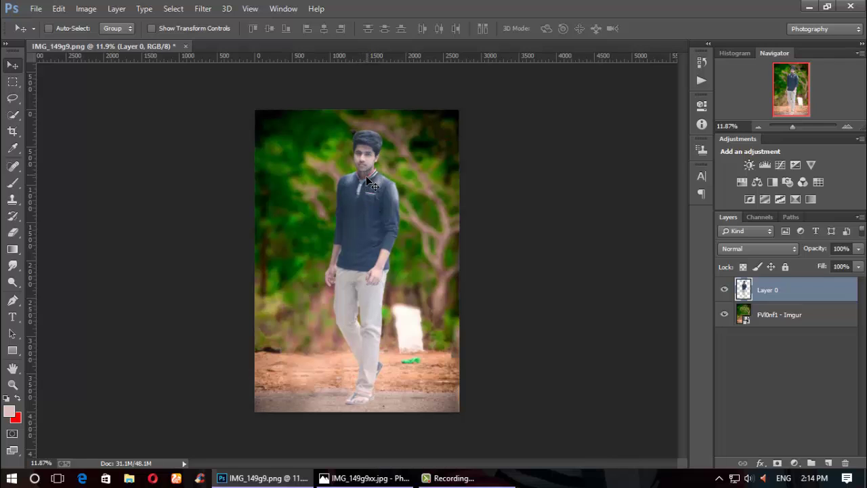
click(203, 8)
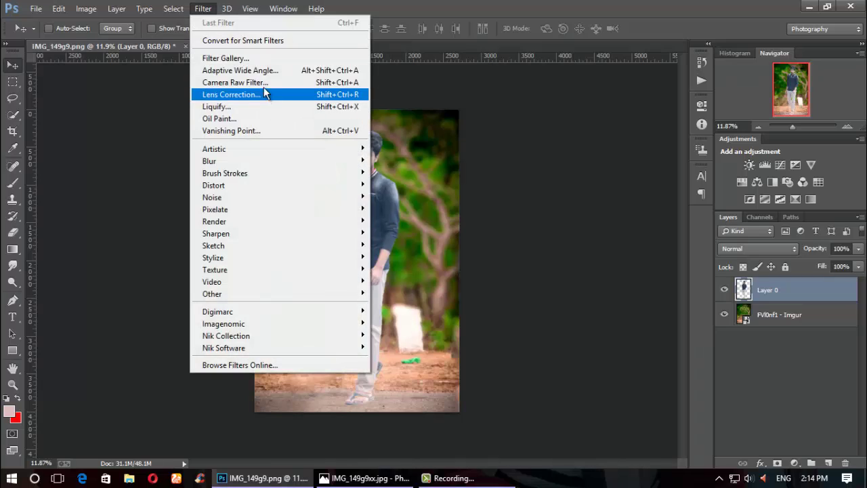
In Camera Raw, set Blacks -34, Clarity +13 and Luminance noise reduction 15
click(264, 84)
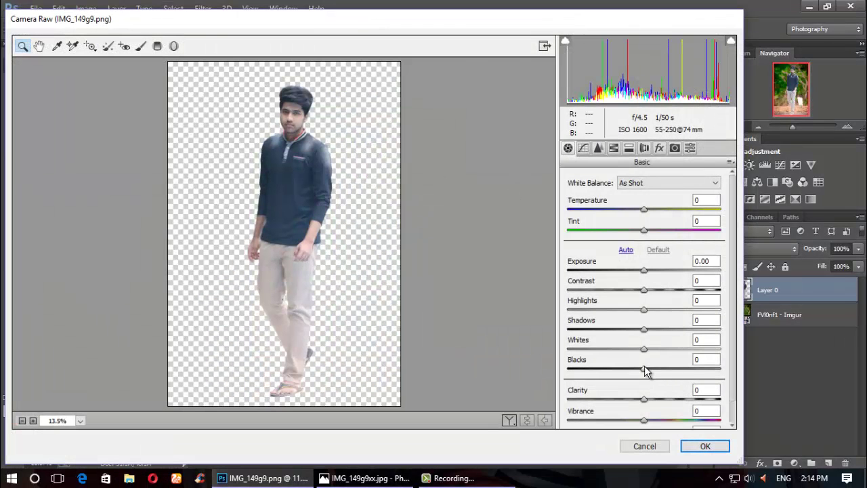
drag(644, 368, 618, 368)
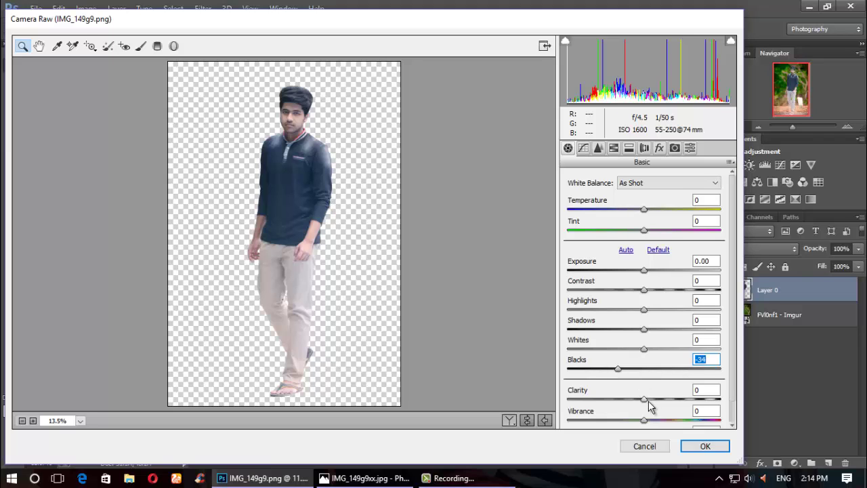
drag(645, 398, 657, 401)
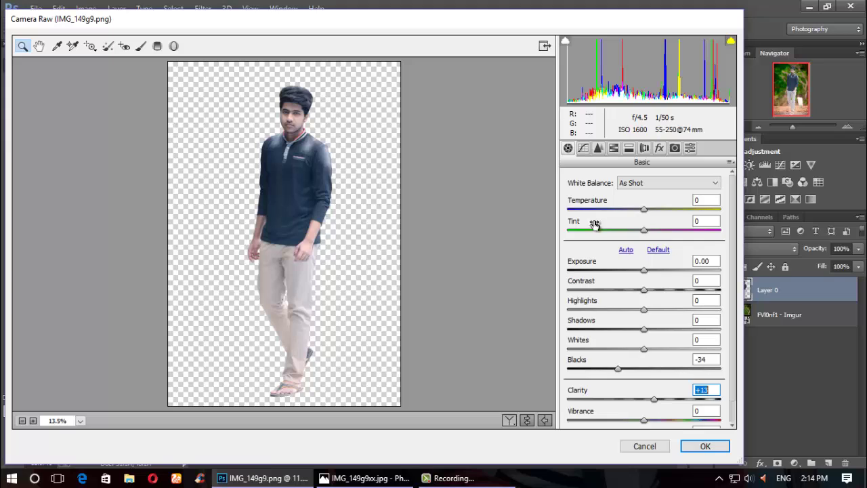
click(599, 148)
drag(603, 305, 589, 308)
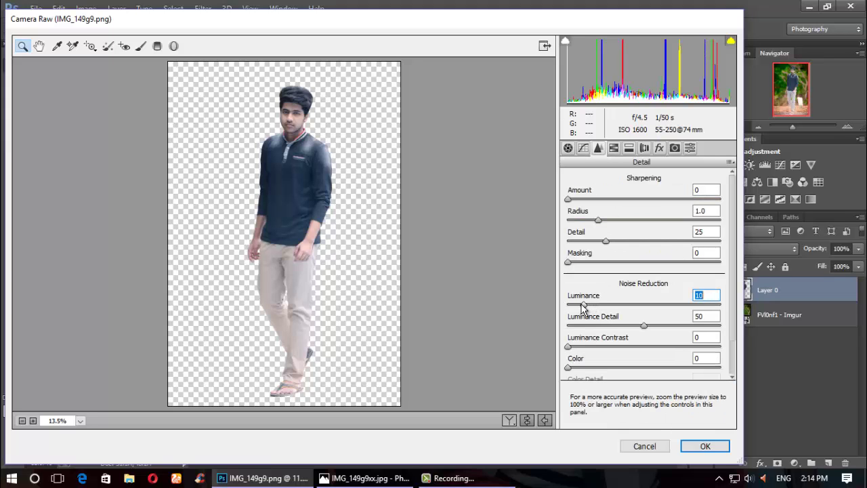
drag(586, 306, 592, 308)
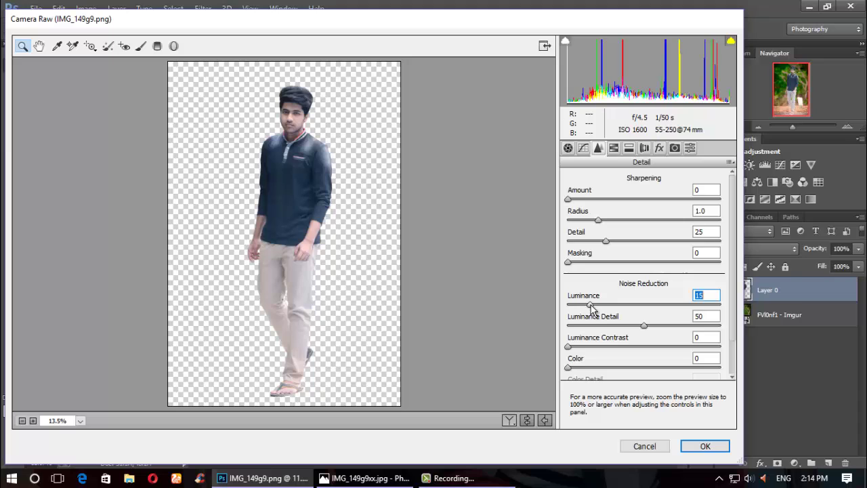
Set HSL luminance Reds +35, Oranges +17, Blues -100, Blues saturation +82, and apply
click(616, 148)
click(640, 198)
mouse_move(654, 262)
mouse_down()
mouse_move(661, 243)
mouse_move(653, 262)
mouse_move(668, 242)
mouse_move(679, 242)
mouse_up()
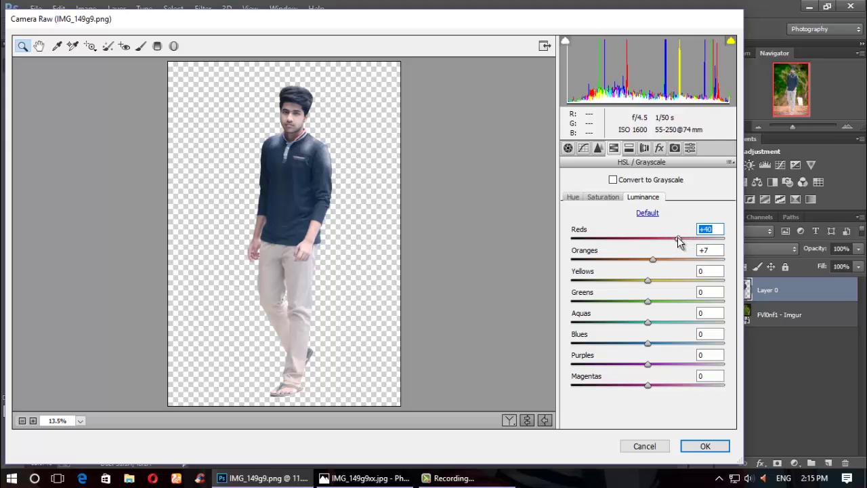
drag(680, 242, 661, 264)
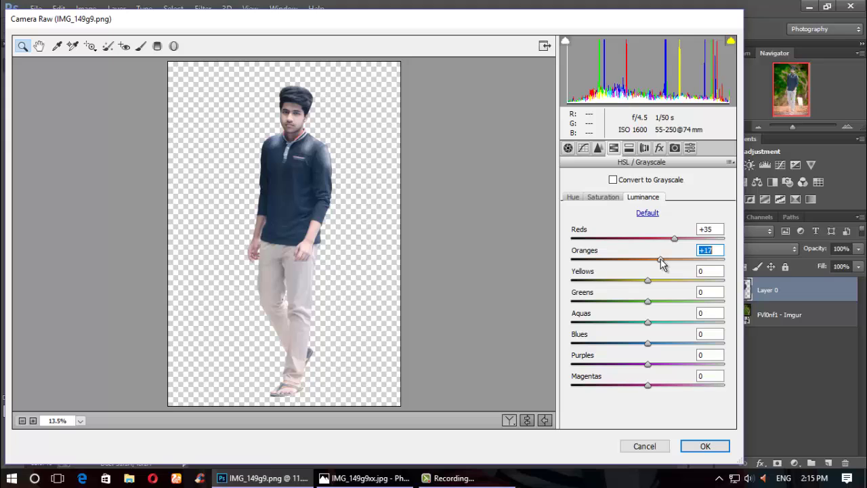
click(596, 197)
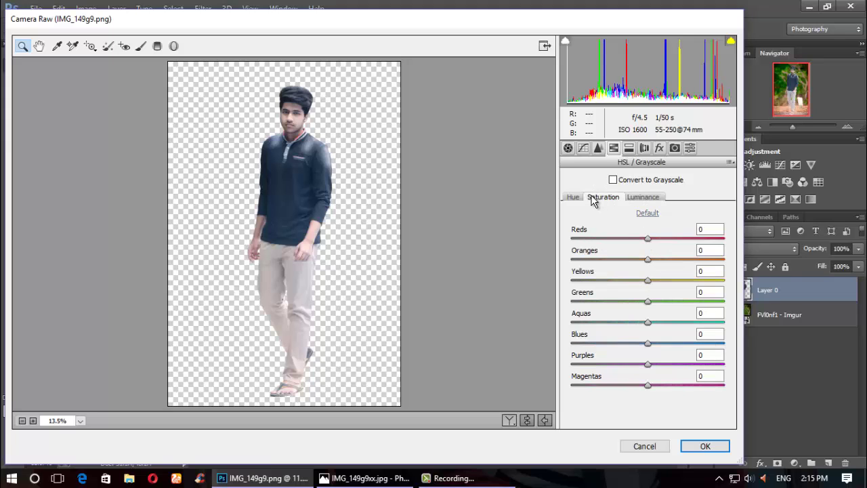
click(644, 197)
drag(648, 344, 568, 344)
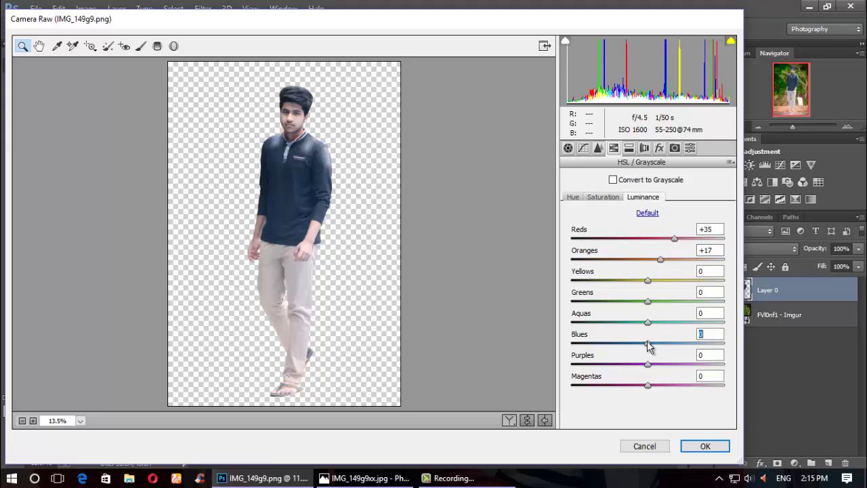
click(612, 196)
drag(648, 343, 706, 344)
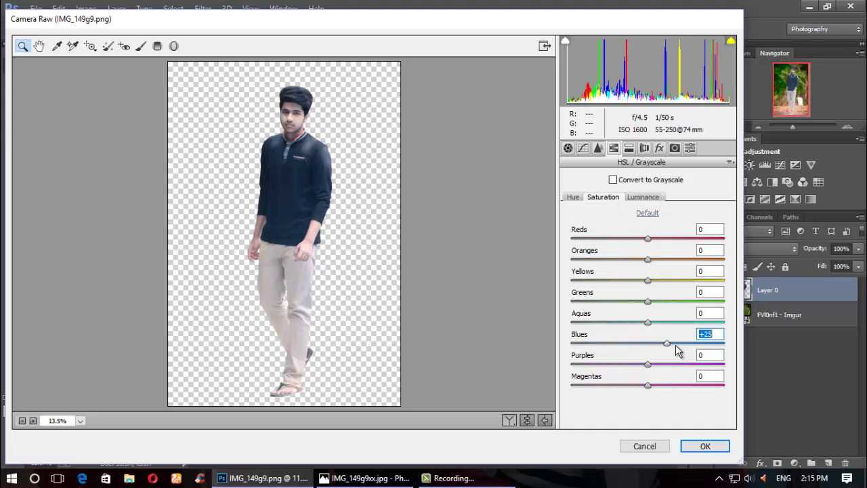
mouse_move(707, 350)
mouse_down()
mouse_move(725, 355)
mouse_move(712, 353)
mouse_up()
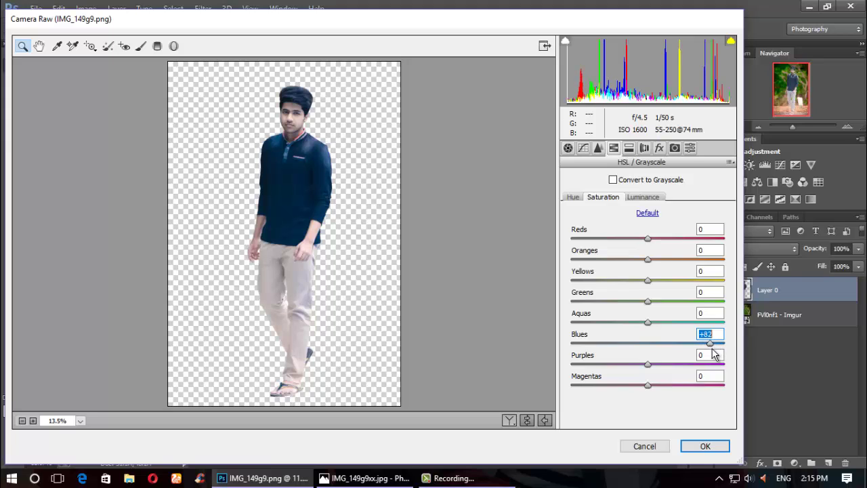
click(568, 148)
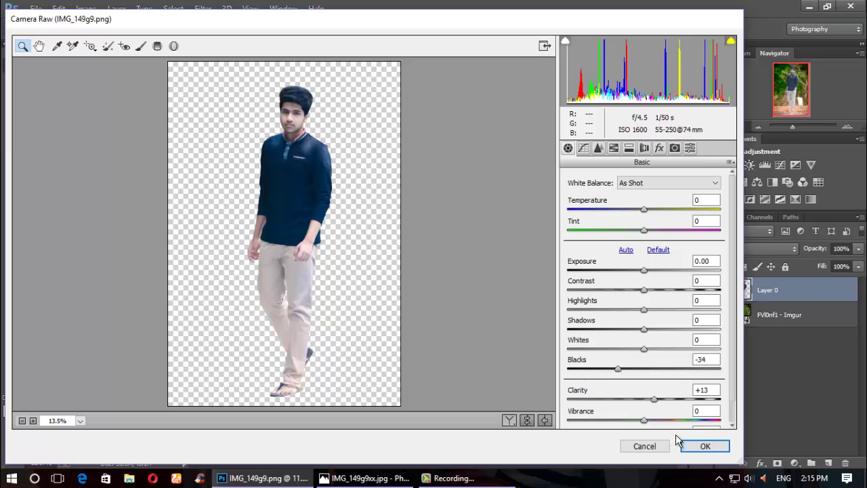
click(703, 447)
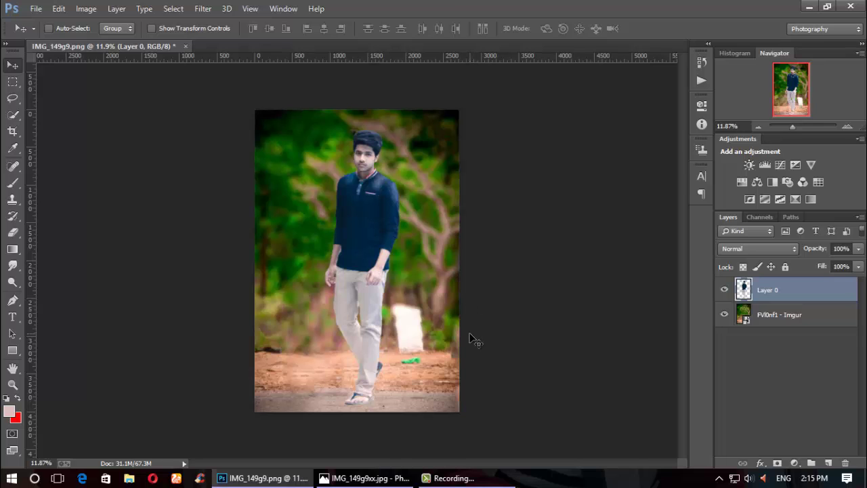
Rasterize the forest background smart object layer
click(778, 324)
right_click(735, 308)
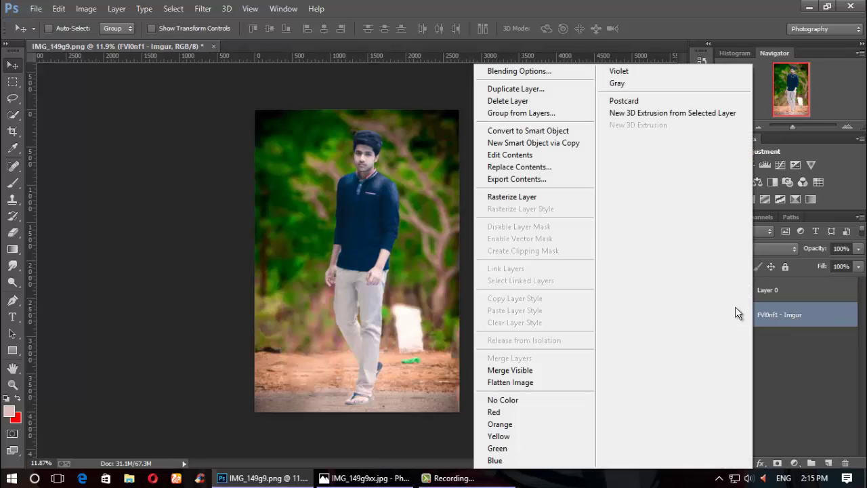
click(547, 194)
Apply Camera Raw to the background with luminance noise reduction and Yellows saturation +44
click(202, 8)
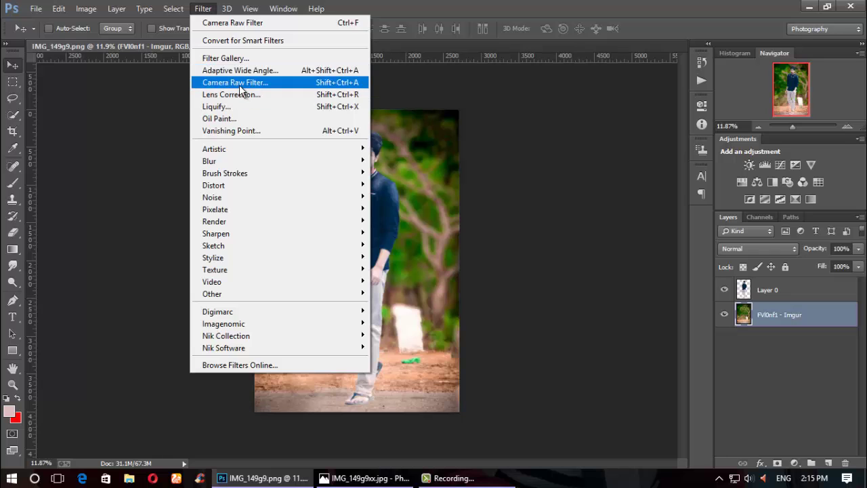
click(240, 82)
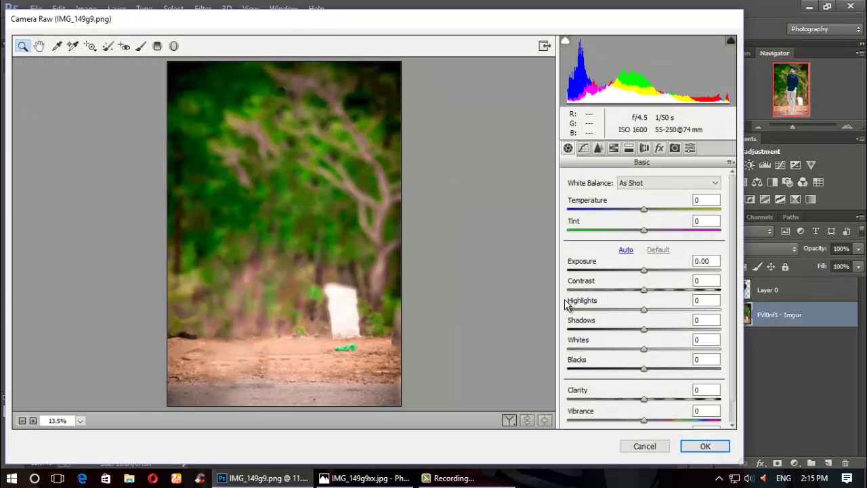
click(598, 149)
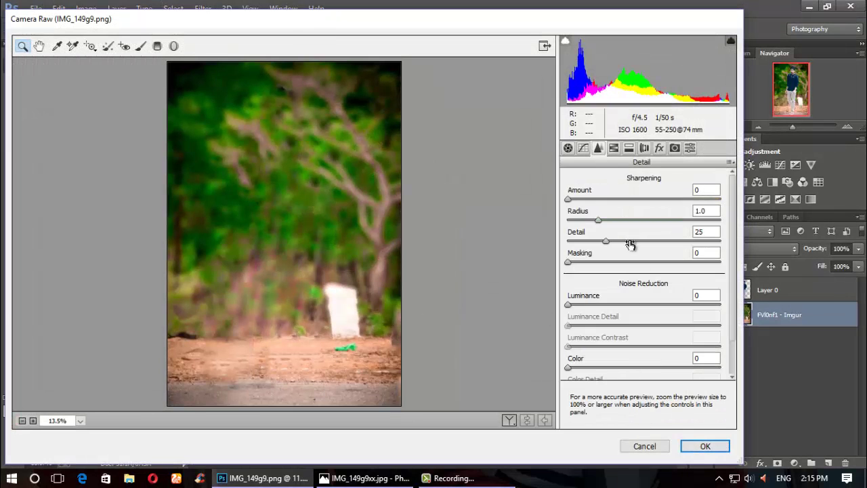
click(641, 305)
mouse_move(649, 306)
mouse_down()
mouse_move(657, 306)
mouse_move(575, 314)
mouse_up()
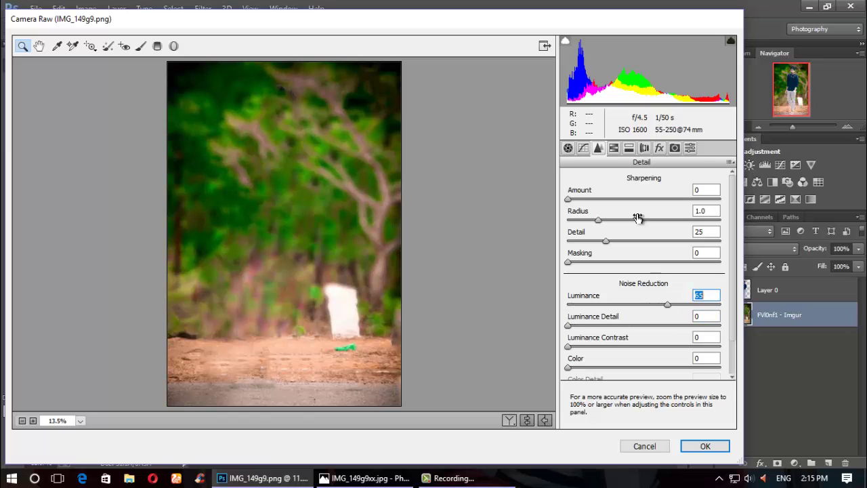
click(628, 147)
click(598, 147)
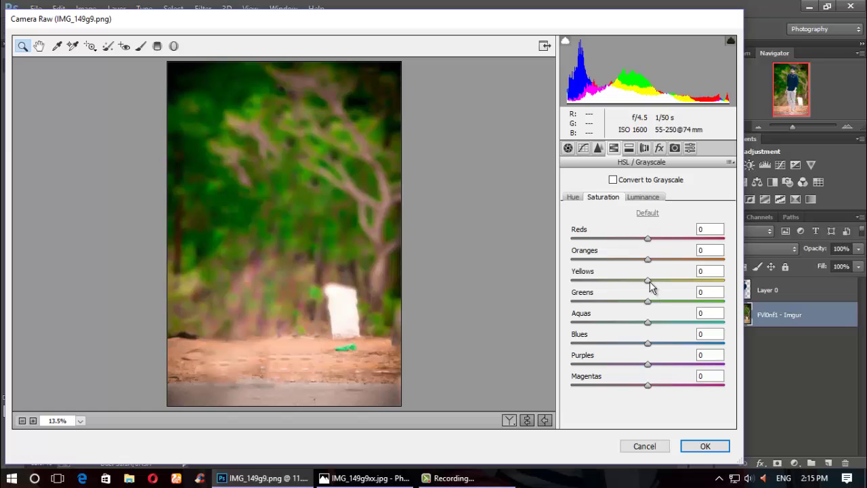
drag(647, 280, 680, 280)
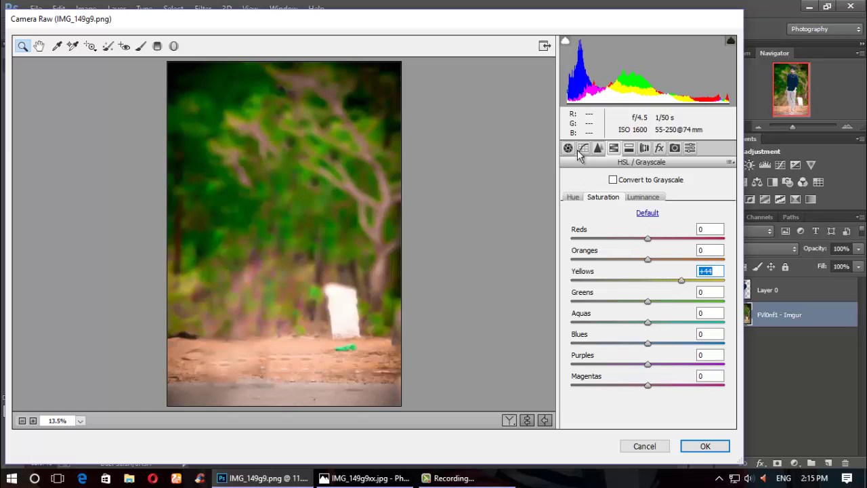
click(706, 445)
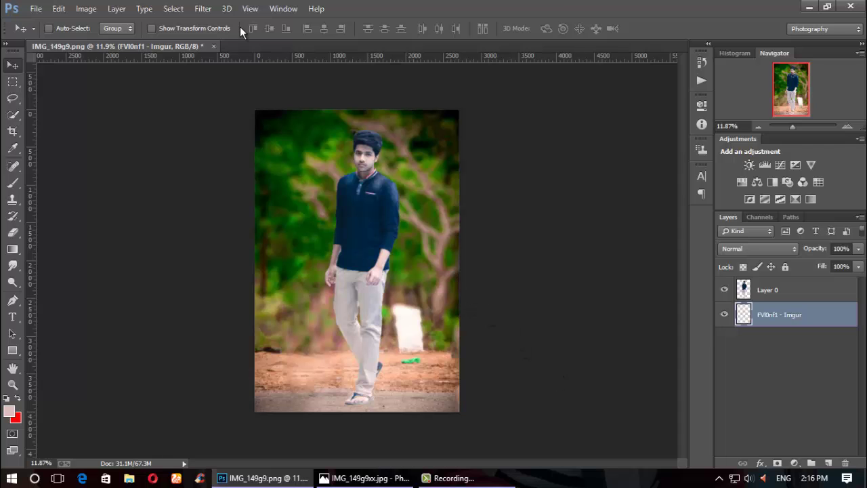
Apply a 28 px Tilt-Shift blur with the sharp band along the ground at the feet
click(203, 8)
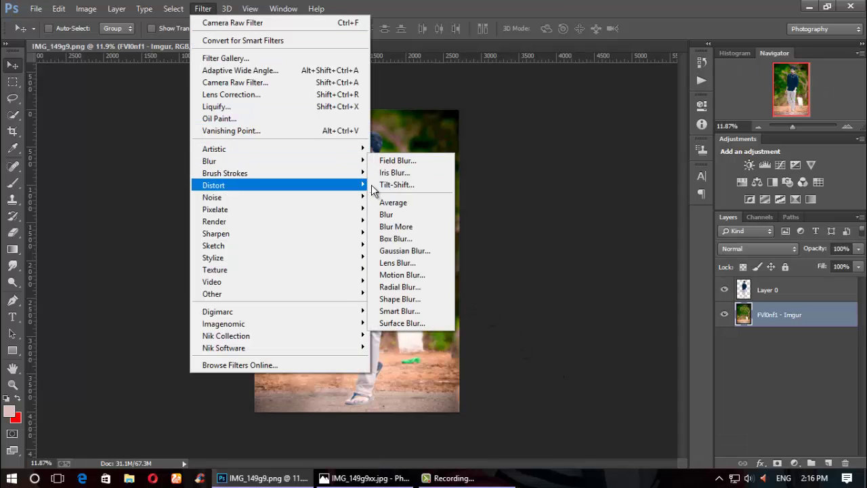
click(400, 185)
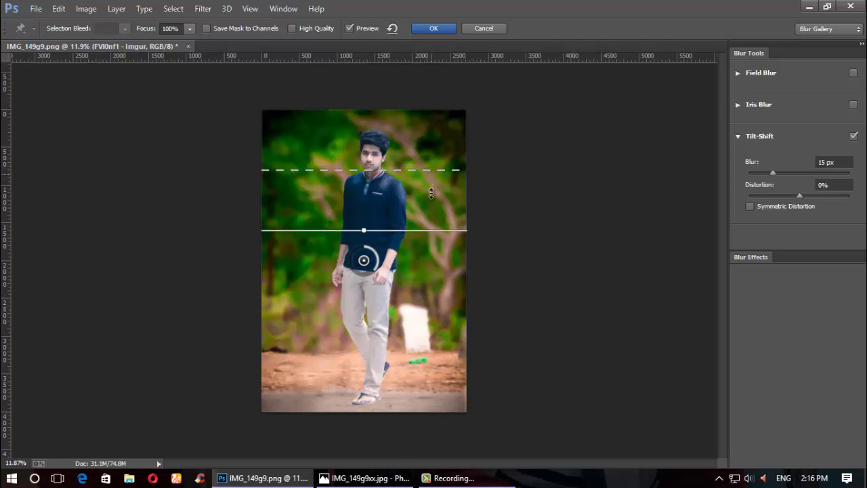
drag(432, 170, 433, 209)
drag(440, 241, 422, 408)
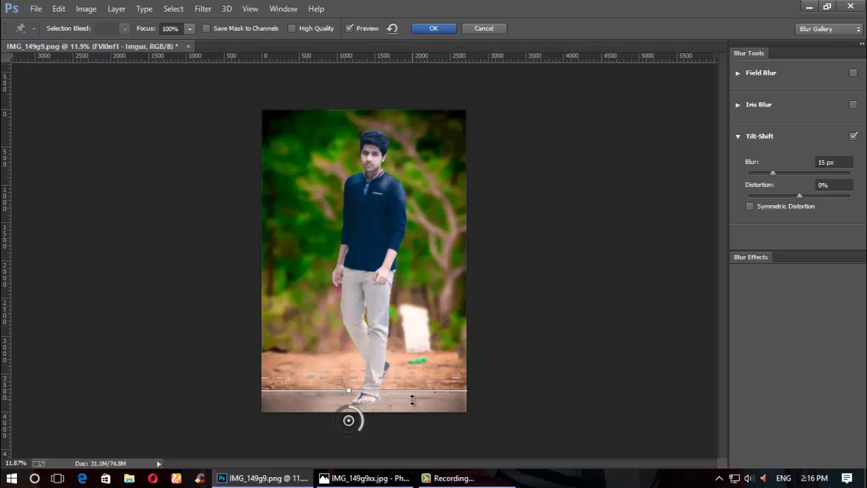
drag(426, 371, 422, 417)
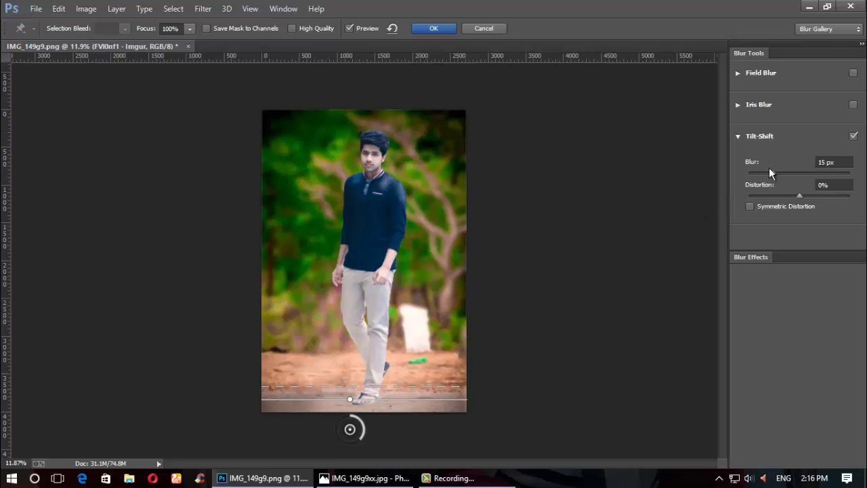
click(785, 172)
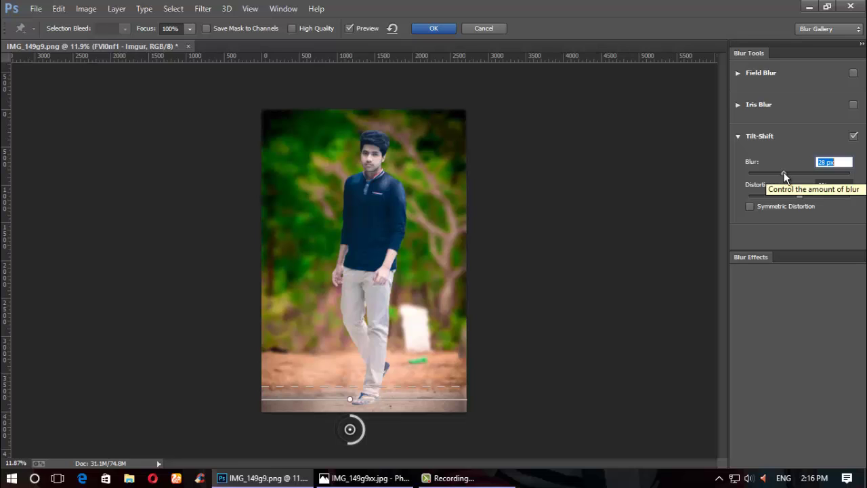
click(783, 172)
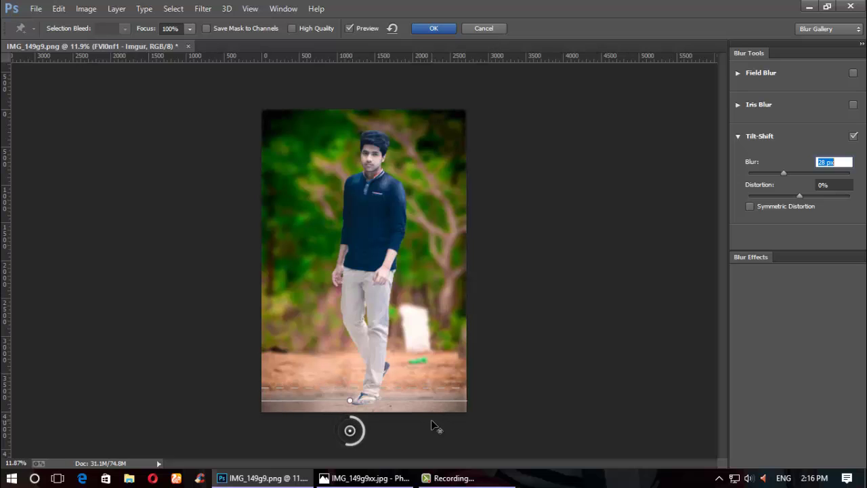
click(432, 29)
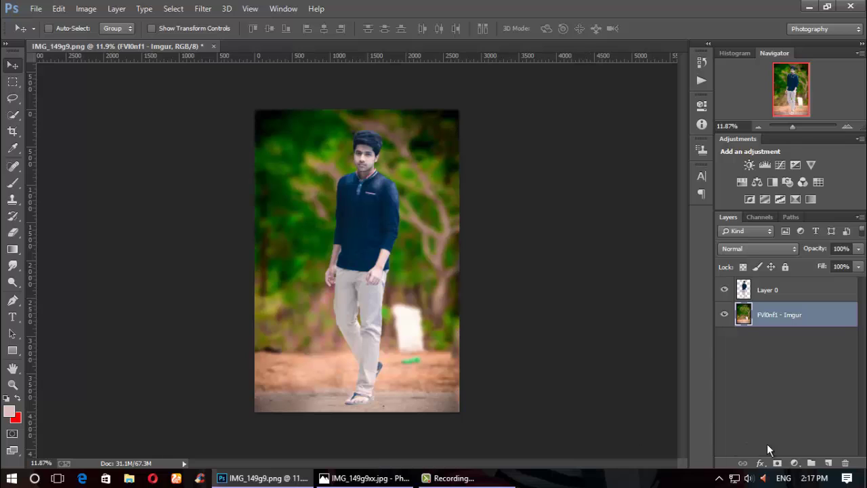
Add a new empty layer positioned above the cut-out figure layer
click(828, 463)
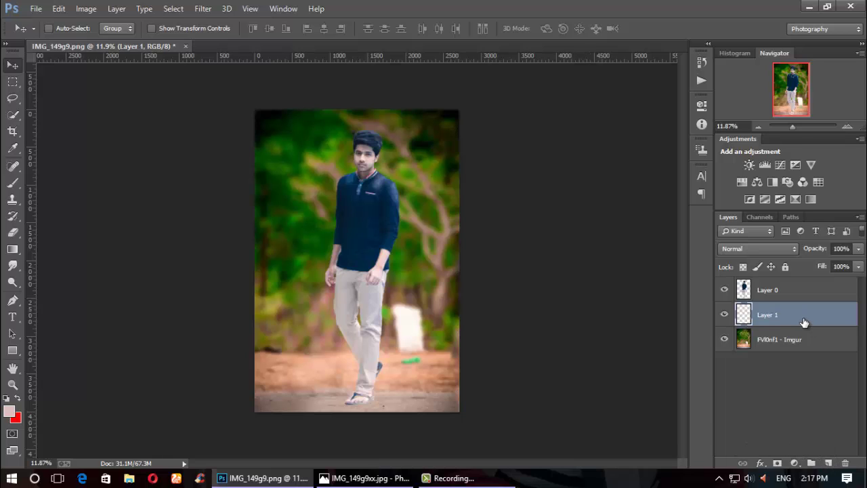
drag(803, 321, 799, 291)
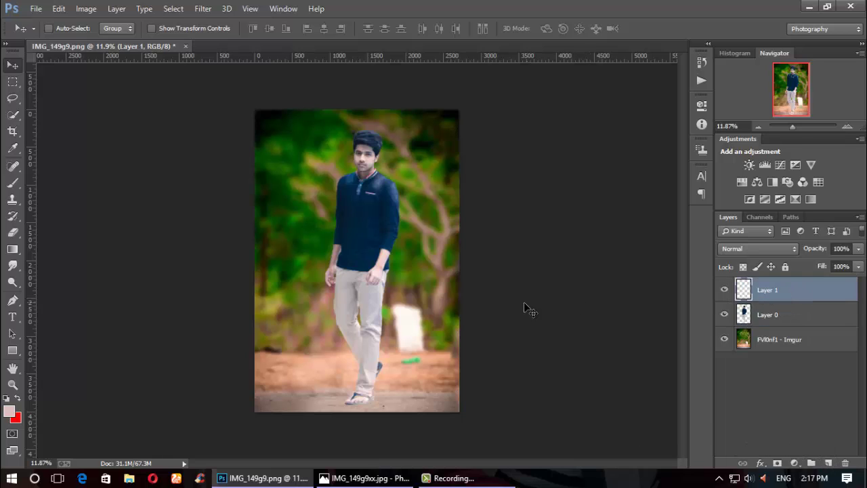
scroll(365, 441, up, 3)
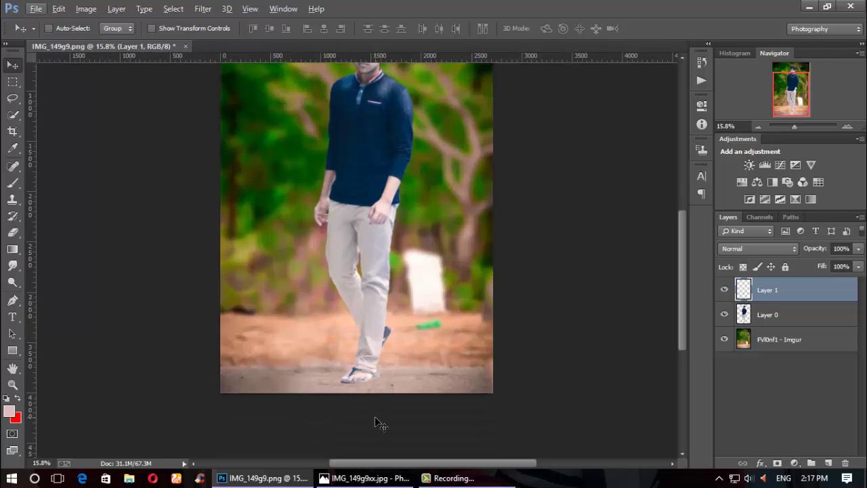
scroll(379, 424, up, 3)
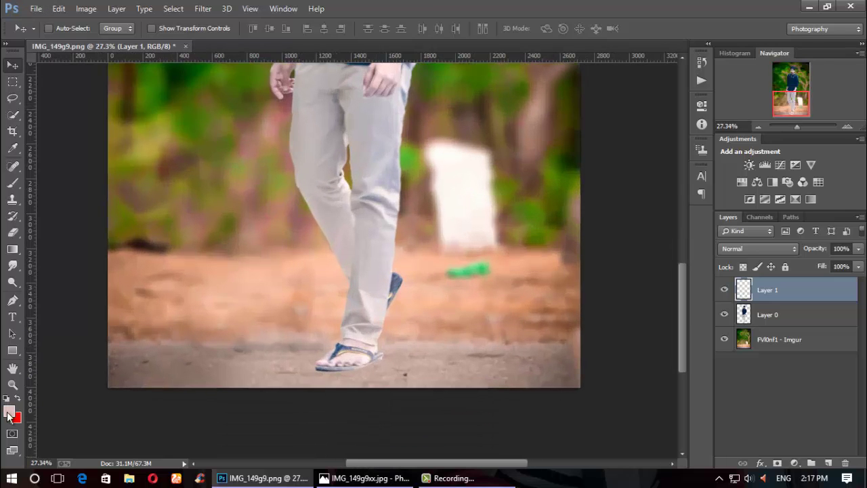
Paint a black (000000) shadow under the sandal and lower the layer to 14% opacity
click(9, 411)
text(000000)
click(804, 71)
click(12, 183)
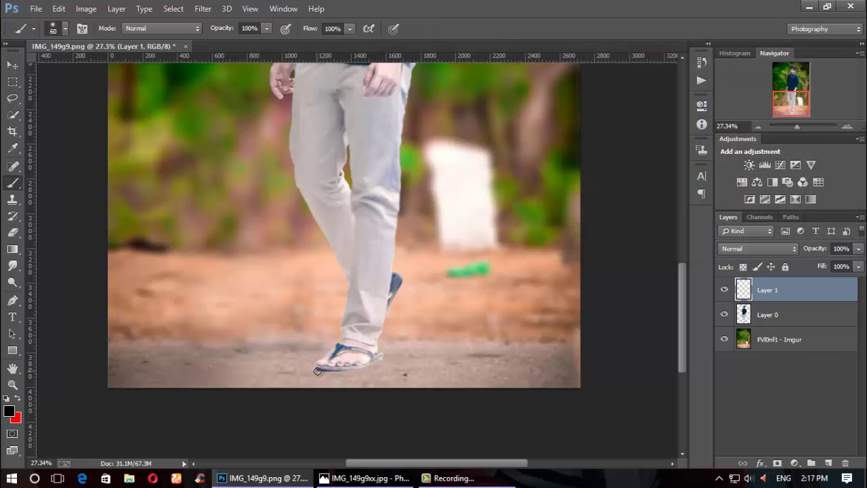
drag(332, 372, 381, 363)
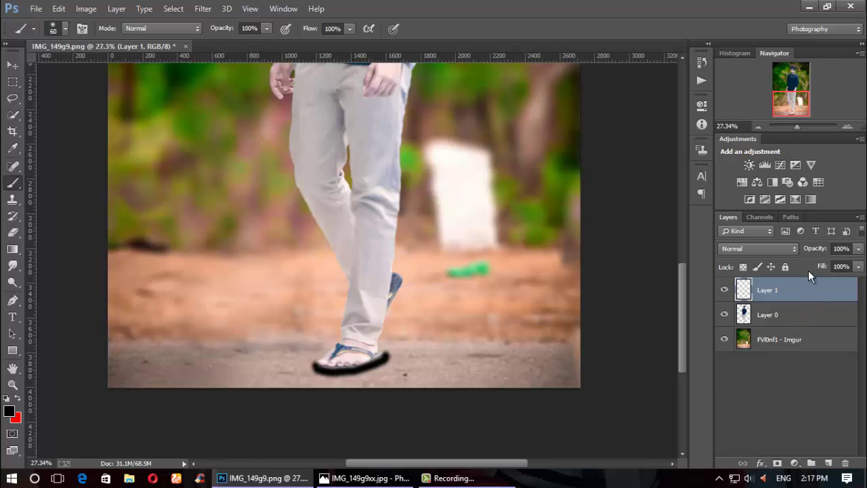
drag(810, 250, 807, 253)
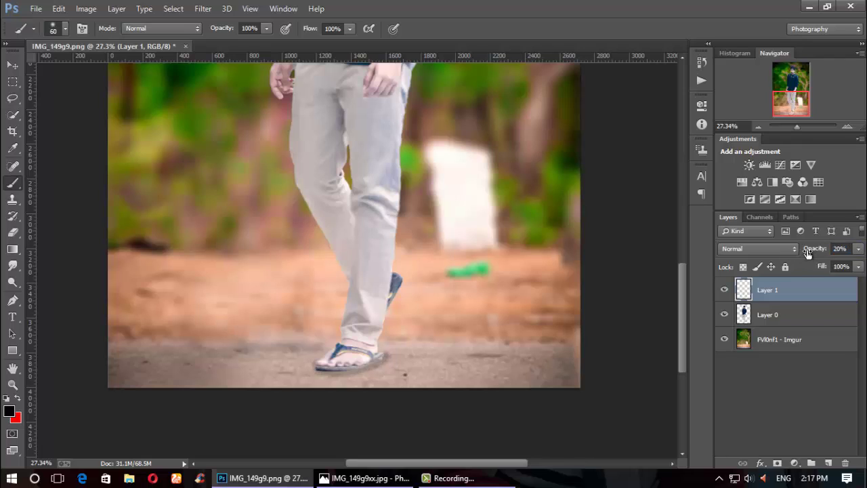
click(807, 253)
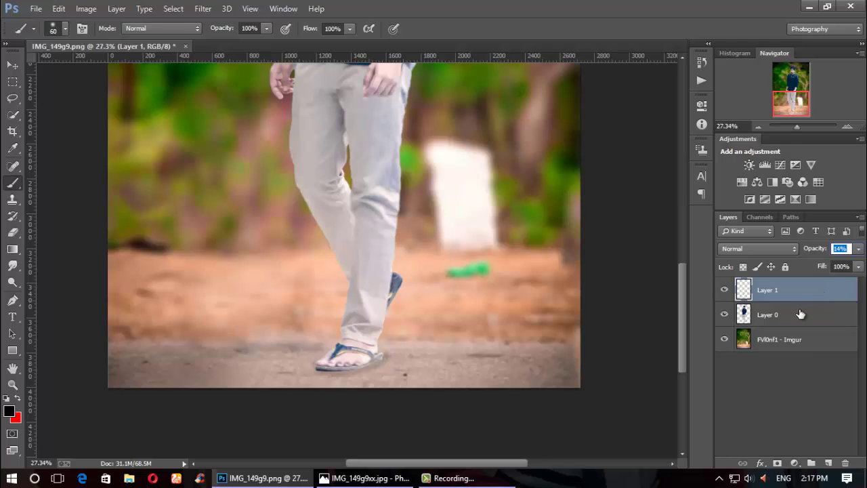
Merge the shadow layer with the figure layer
key(ctrl)
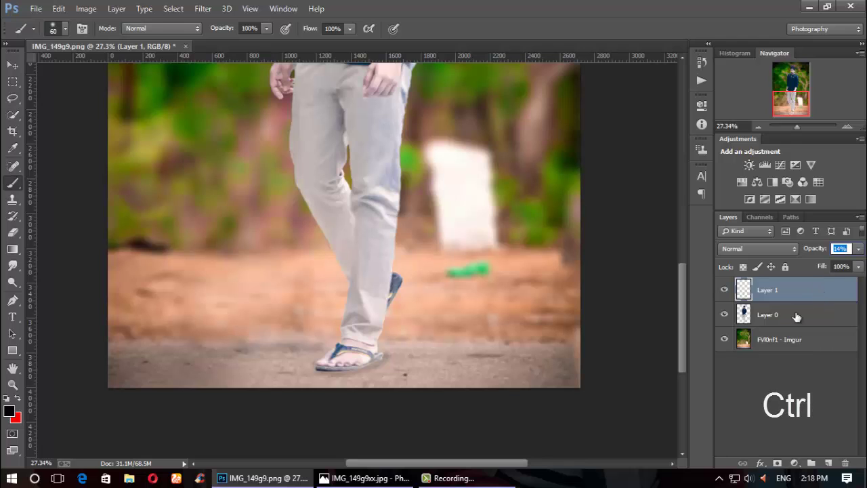
ctrl+click(797, 317)
right_click(797, 317)
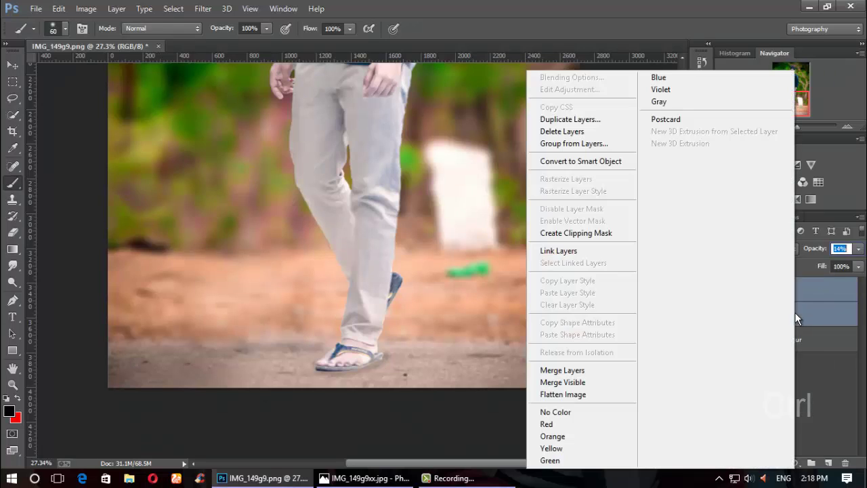
click(605, 367)
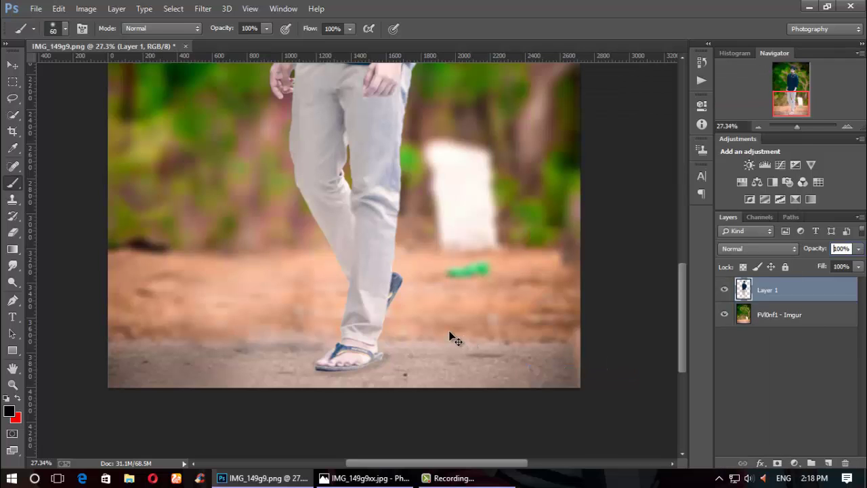
click(12, 65)
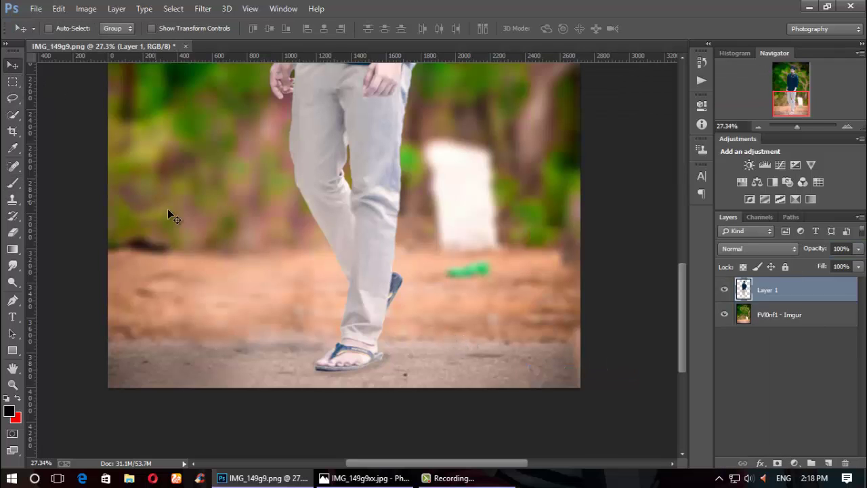
scroll(277, 256, down, 2)
Add Layer 2 and dab a size-800 red brush once on the shirt
scroll(295, 252, down, 2)
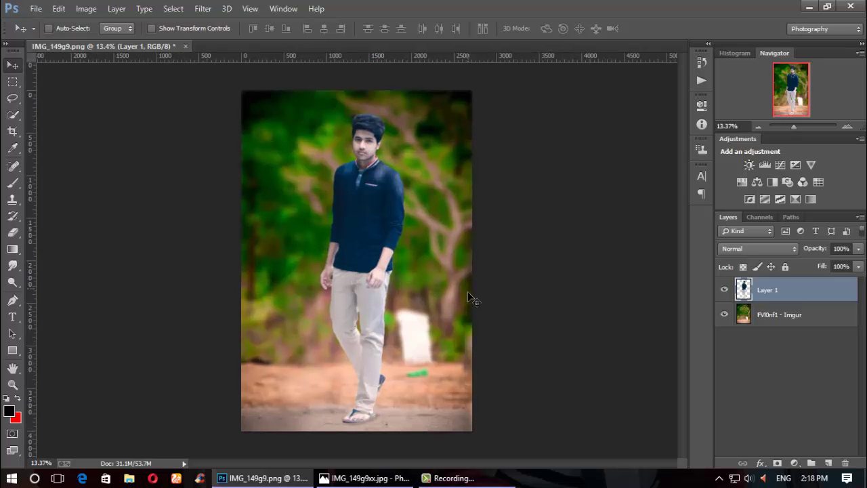
click(828, 462)
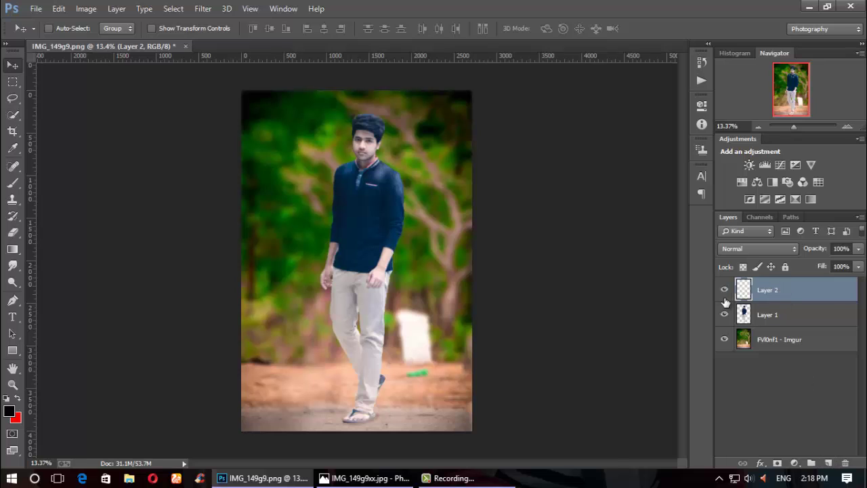
click(18, 400)
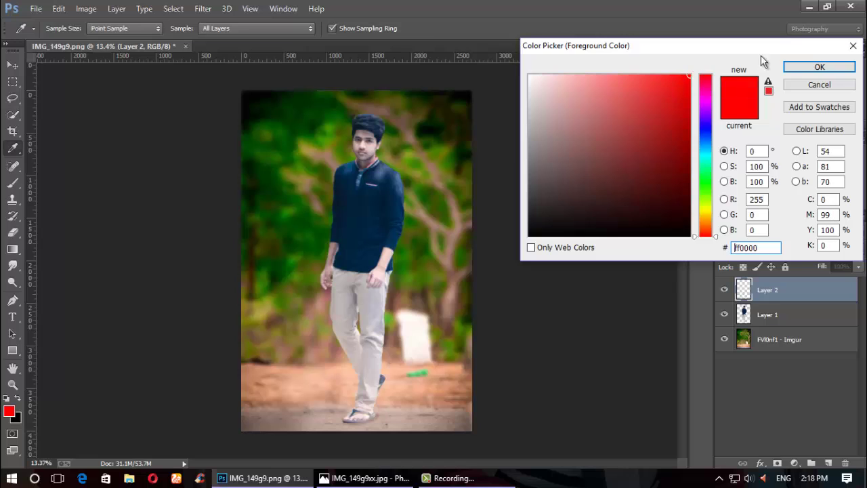
click(789, 69)
key(b)
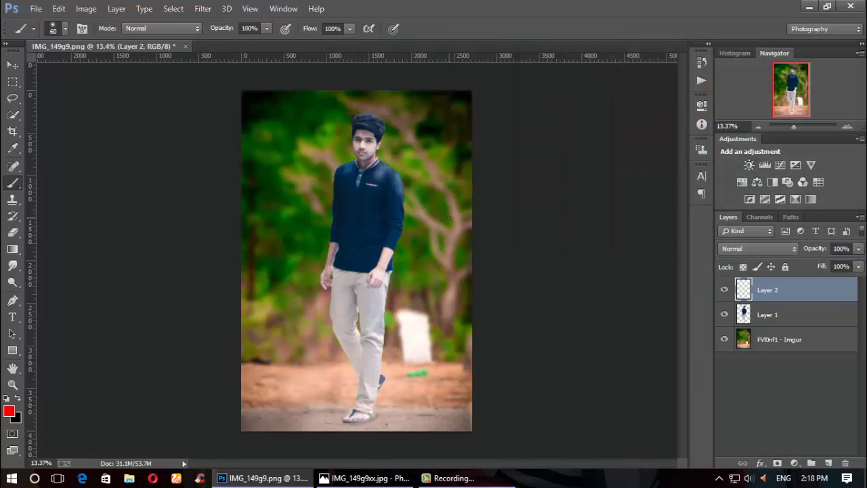
key(bracketright)
key(bracketright)
key(bracketright)
click(369, 242)
Set Layer 2's blend mode to Screen
click(762, 248)
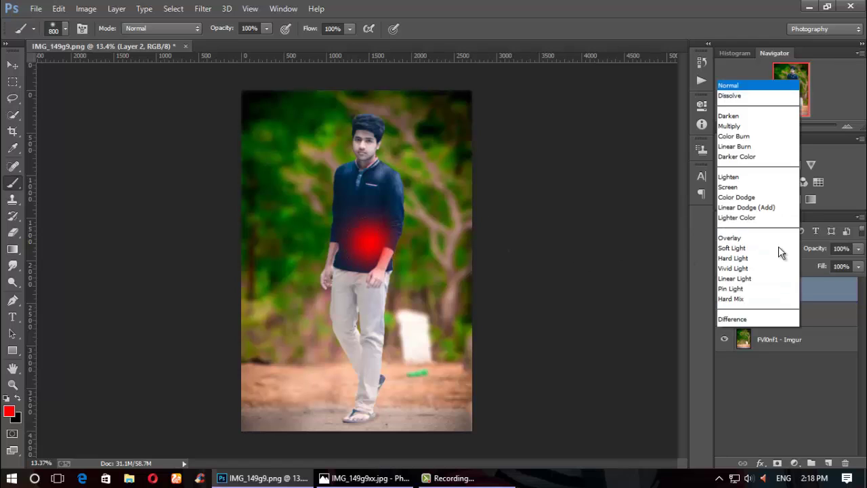
click(738, 110)
click(10, 60)
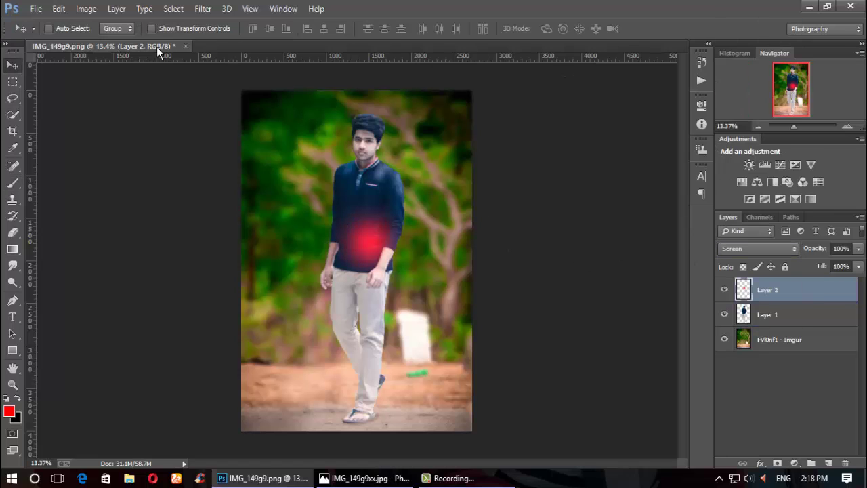
click(157, 30)
Tilt and stretch the red glow far beyond the canvas across the lower photo
mouse_move(538, 402)
mouse_down()
mouse_move(421, 301)
mouse_move(521, 337)
mouse_up()
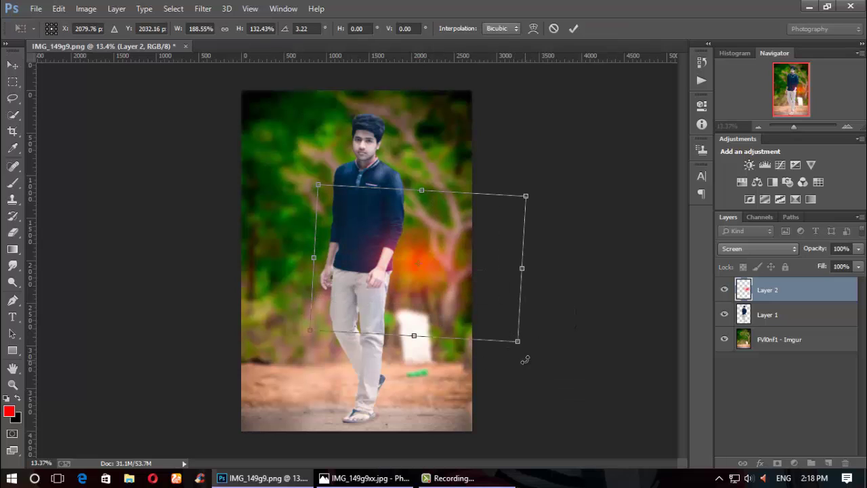
drag(530, 347, 629, 467)
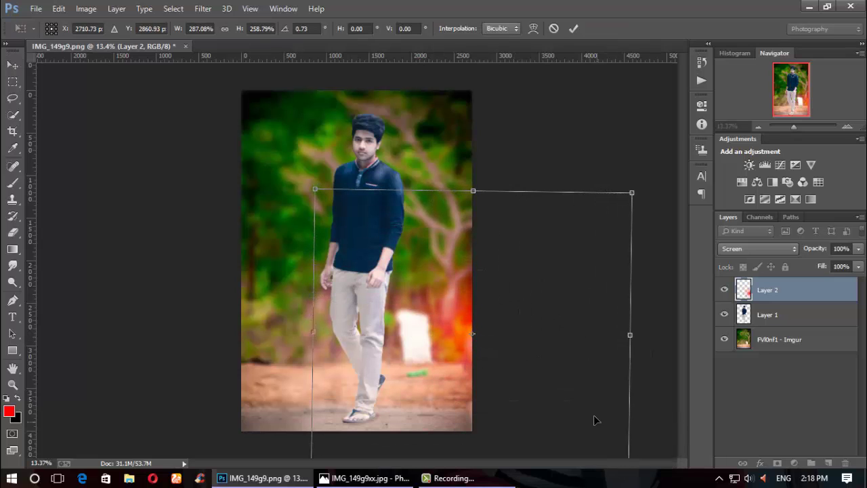
drag(318, 329, 105, 331)
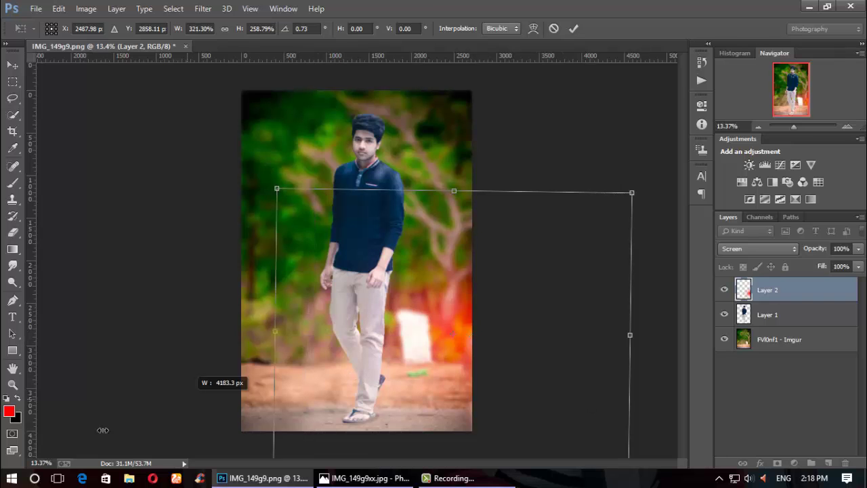
drag(382, 369, 382, 256)
drag(362, 339, 364, 444)
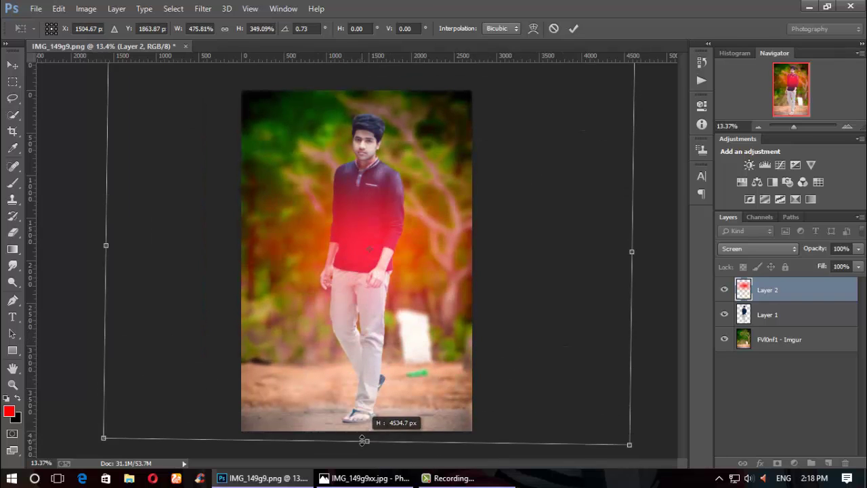
drag(382, 298, 378, 415)
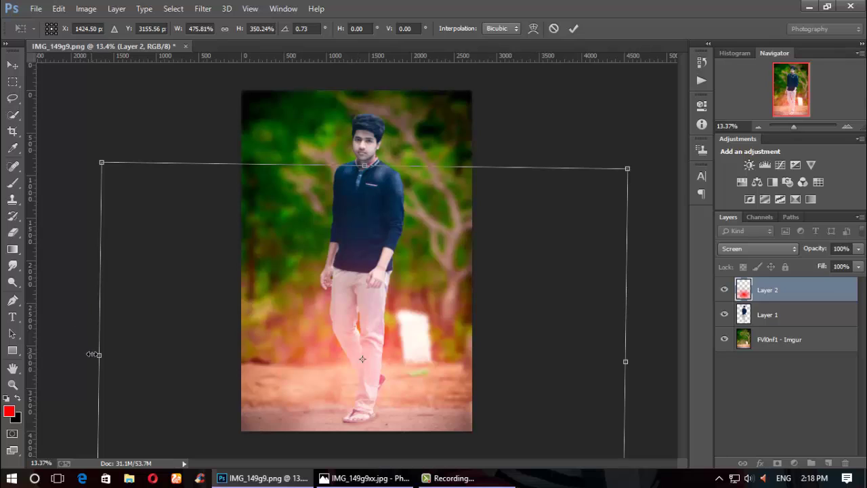
drag(99, 355, 56, 355)
drag(625, 361, 644, 363)
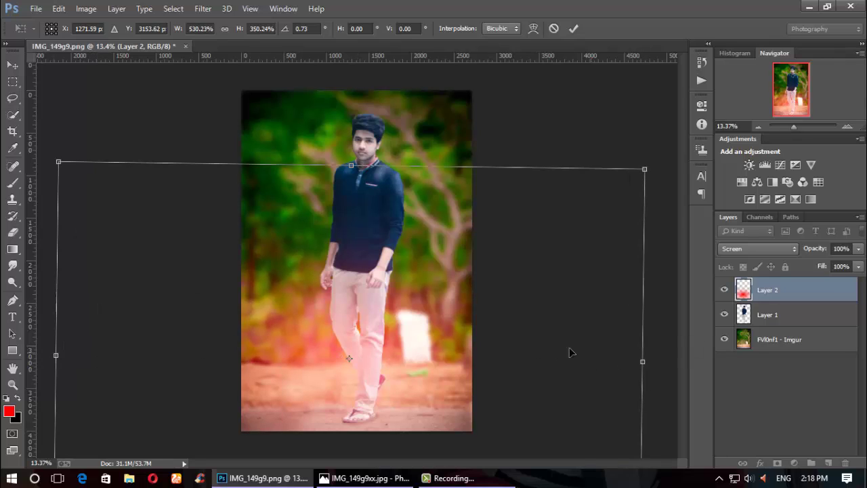
drag(569, 349, 557, 359)
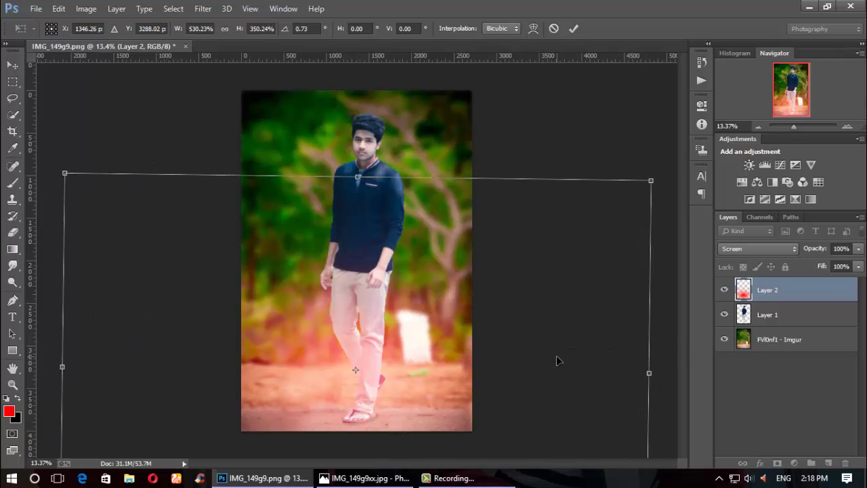
click(573, 29)
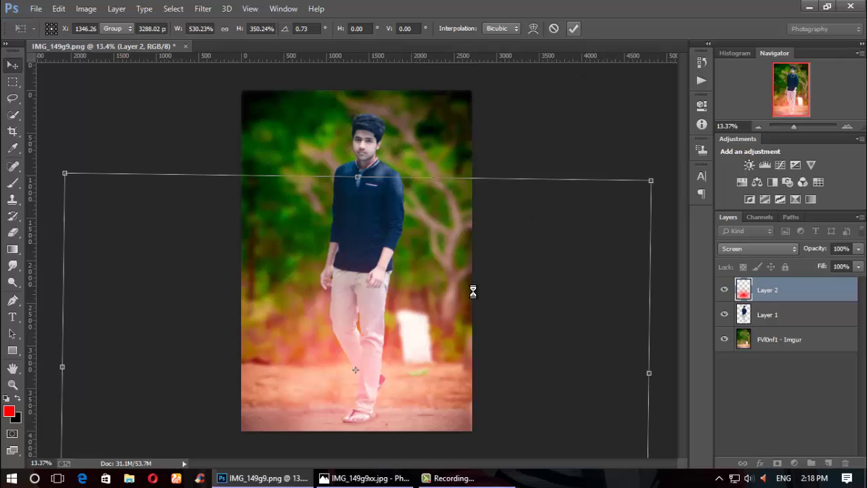
click(153, 29)
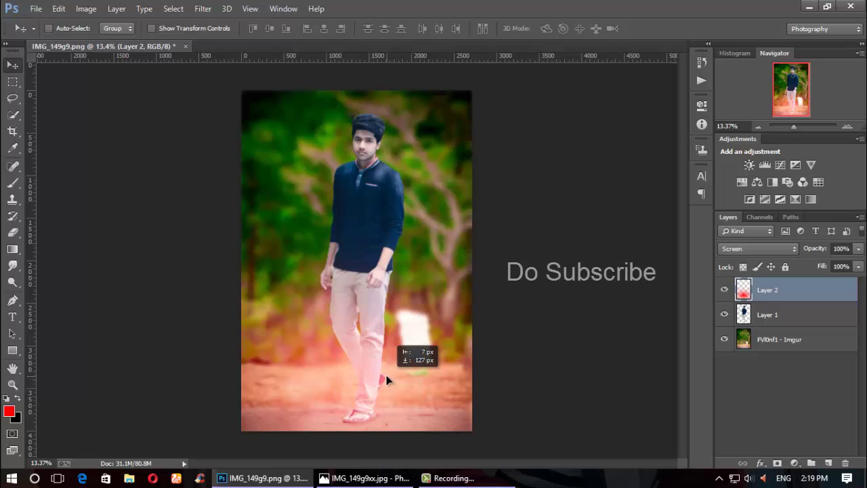
Lower the glow layer to 61% opacity and toggle its visibility to compare
drag(817, 252, 802, 251)
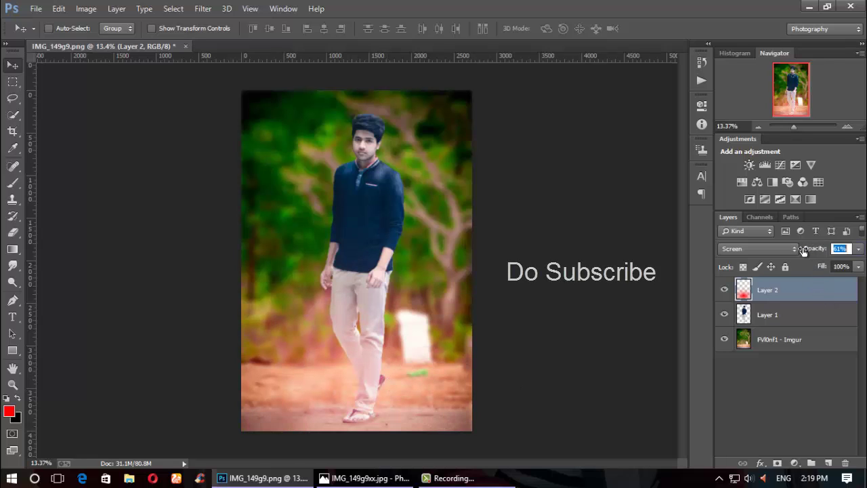
click(802, 251)
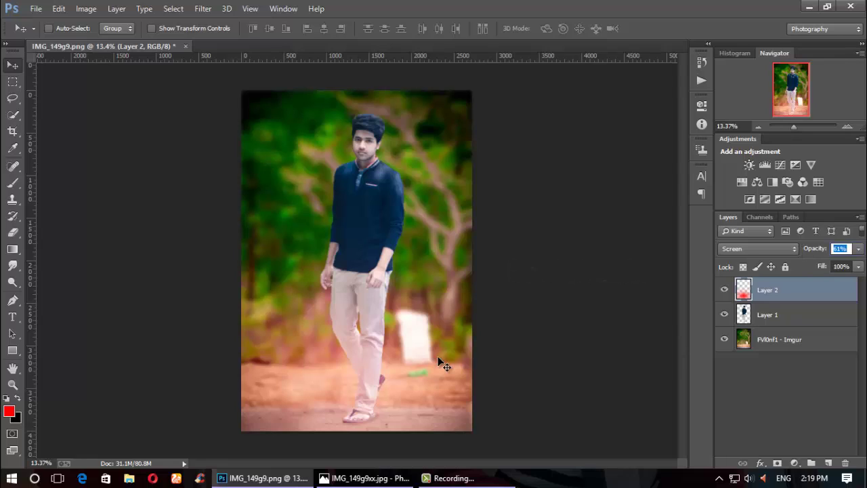
click(724, 290)
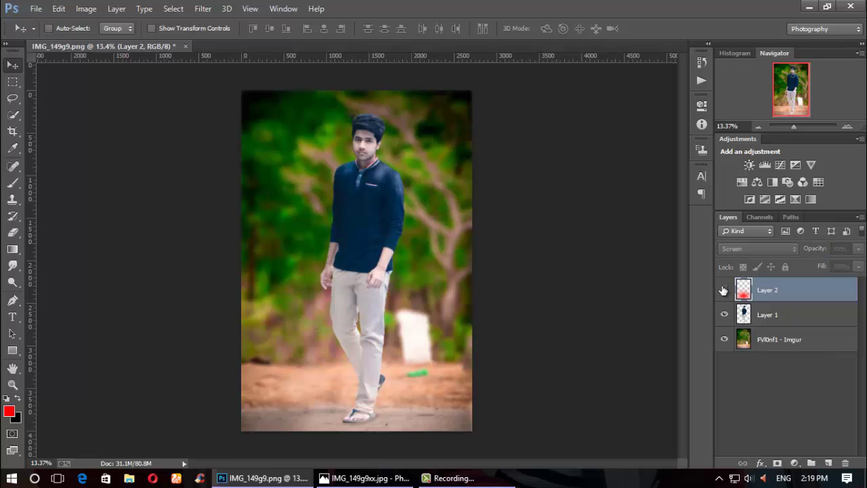
click(724, 289)
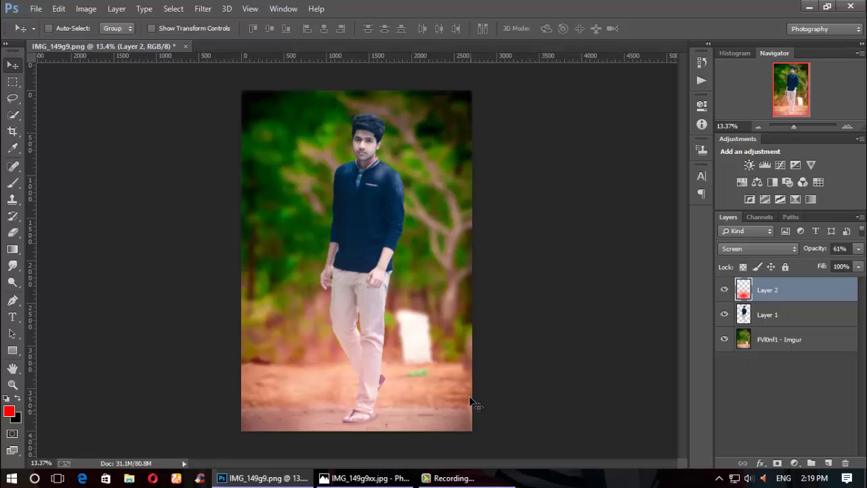
click(12, 316)
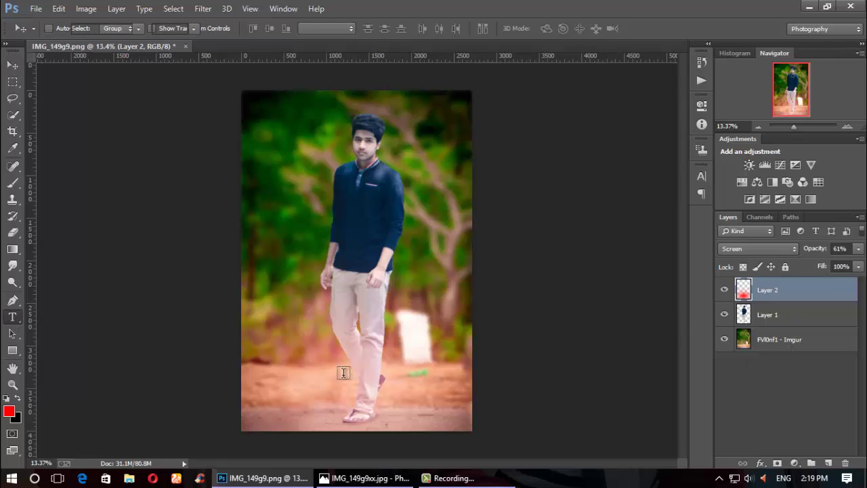
Add a 'Nr Editz' text line in Segoe Script near the bottom left of the photo
click(286, 394)
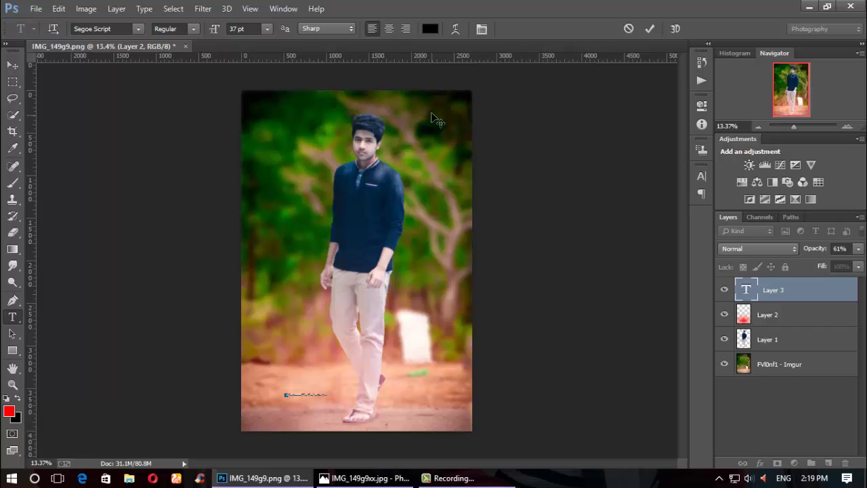
click(650, 28)
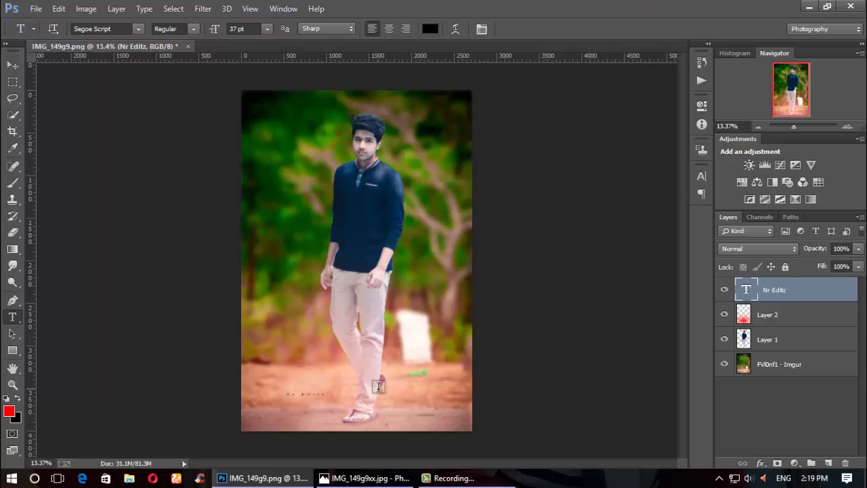
alt+scroll(278, 447, up, 3)
alt+scroll(362, 370, up, 3)
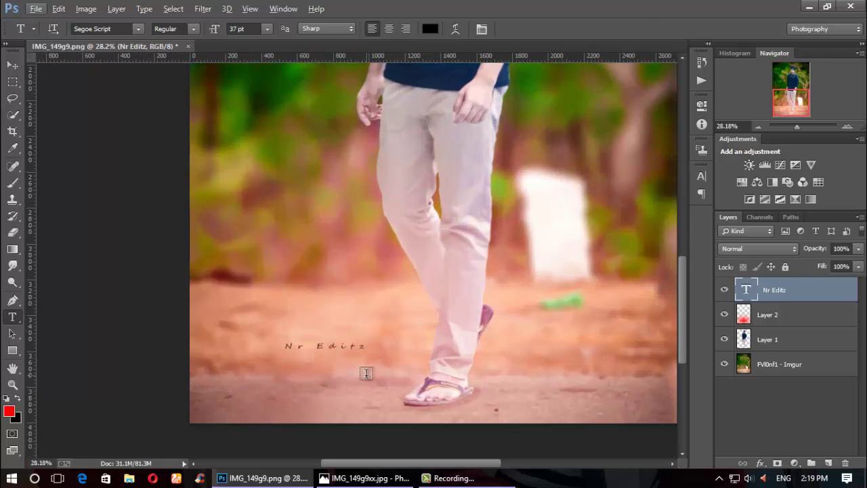
Move and nudge the 'Nr Editz' text onto the ground beside the man's feet
click(11, 68)
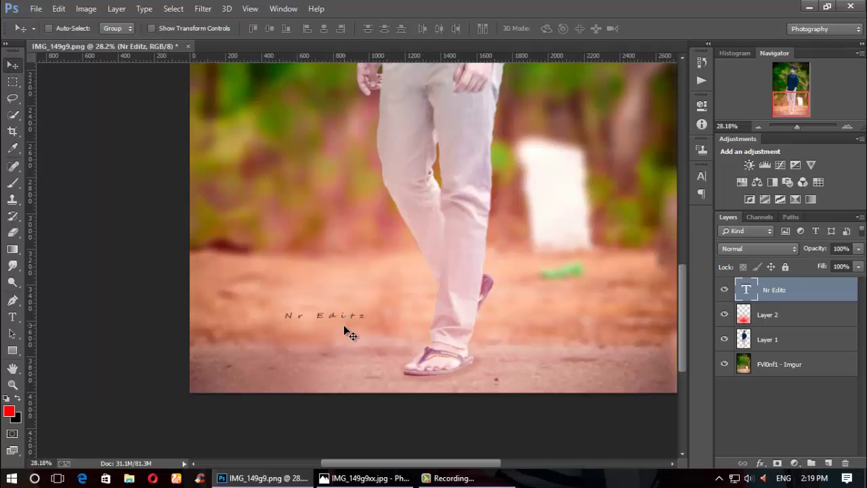
mouse_move(348, 333)
mouse_down()
mouse_move(348, 345)
mouse_move(295, 352)
mouse_up()
alt+scroll(346, 341, up, 1)
alt+scroll(346, 341, up, 1)
alt+scroll(342, 343, up, 1)
alt+scroll(304, 355, down, 1)
alt+scroll(308, 354, down, 1)
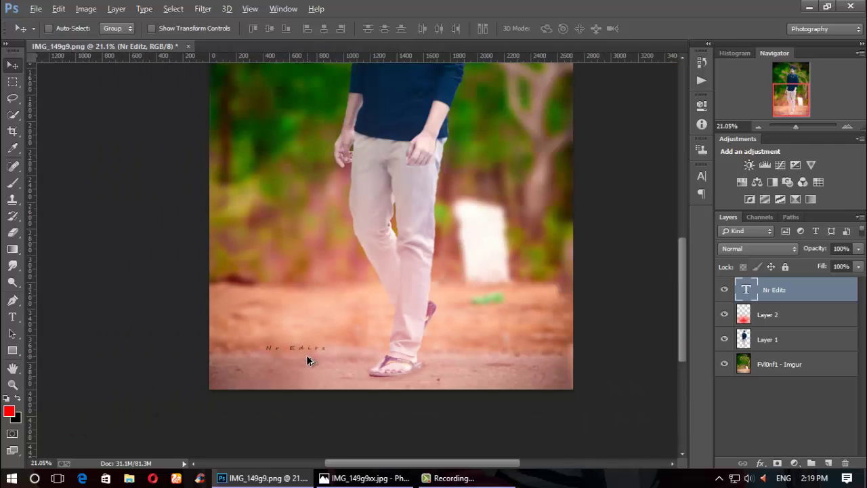
key(shift+Right)
key(shift+Right)
key(shift+Right)
key(Right)
key(Right)
alt+scroll(310, 360, down, 3)
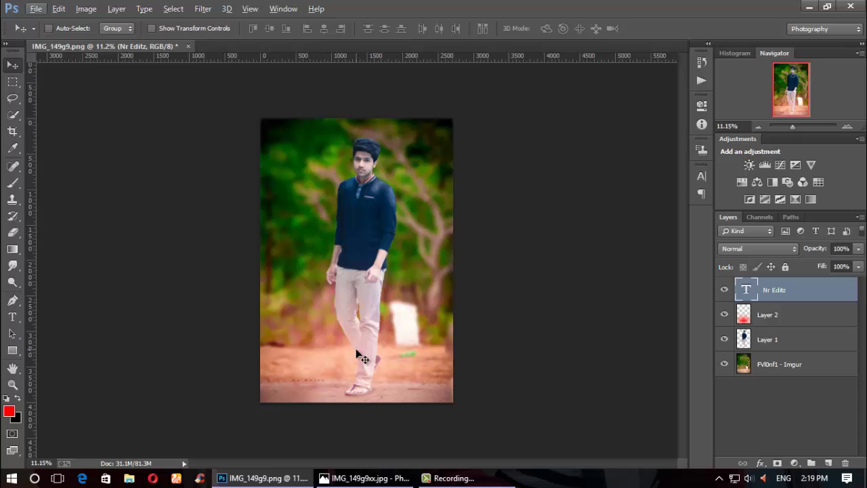
scroll(357, 350, down, 1)
Slightly darken the midtones of Layer 1, the cut-out man, with Levels
right_click(783, 363)
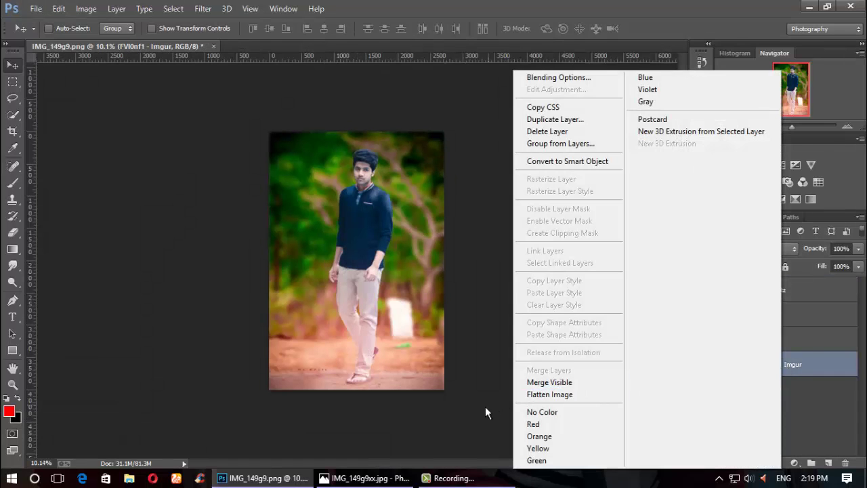
click(485, 407)
click(786, 341)
click(86, 8)
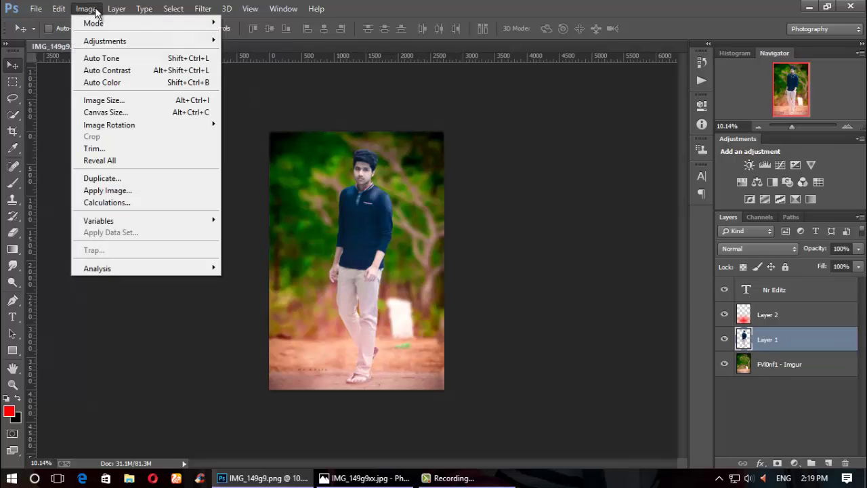
key(ctrl+l)
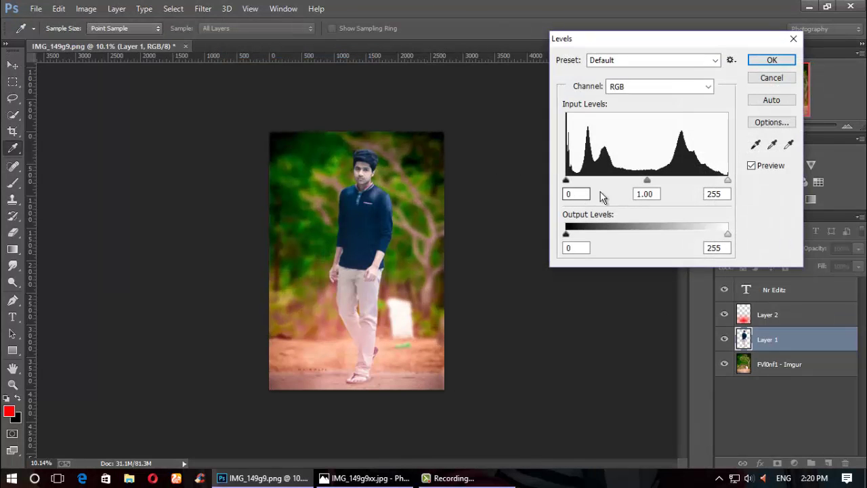
drag(647, 180, 648, 181)
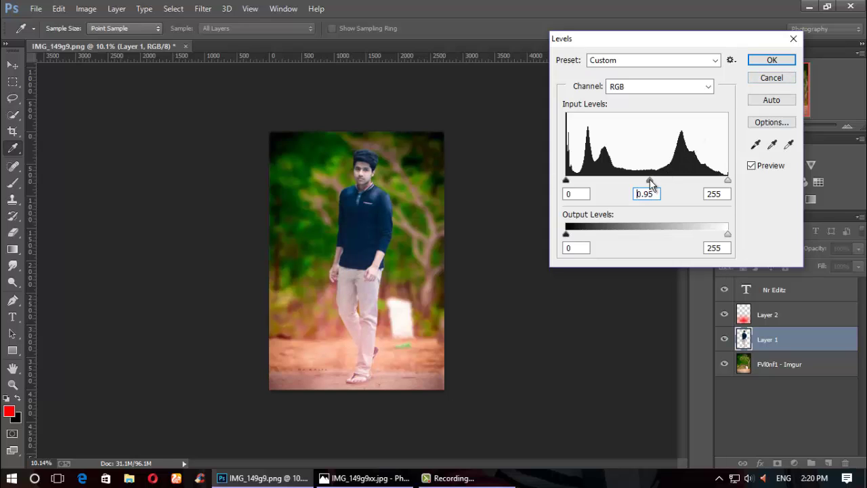
click(771, 60)
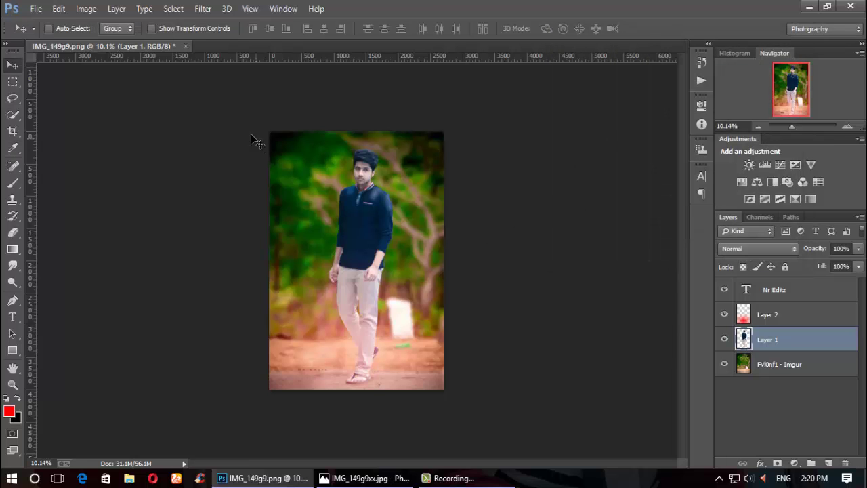
Flatten all layers into one Background layer and open the Camera Raw Filter
click(202, 9)
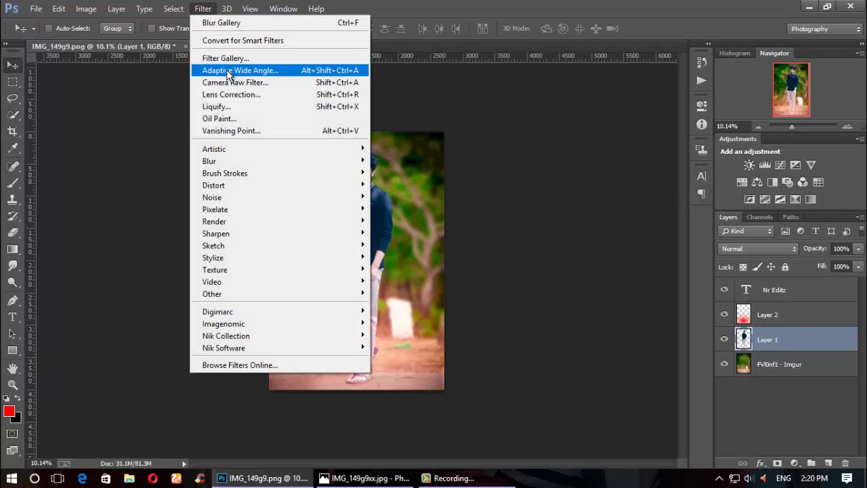
key(Escape)
right_click(796, 364)
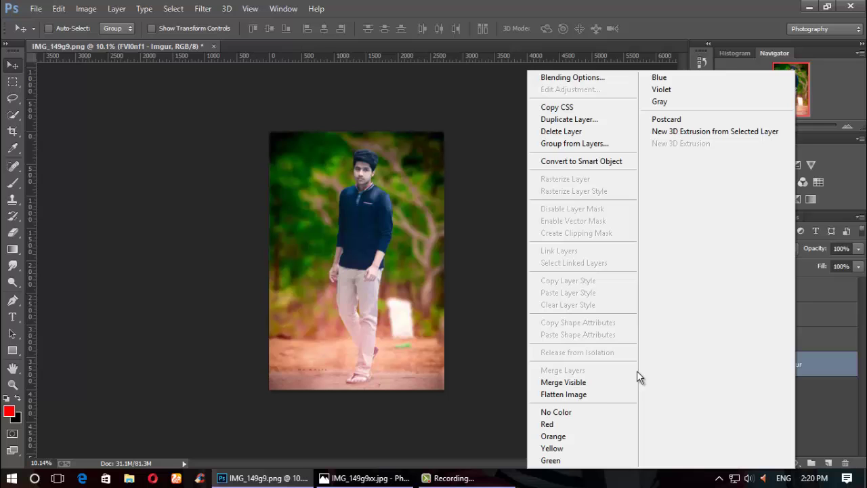
click(609, 398)
click(203, 8)
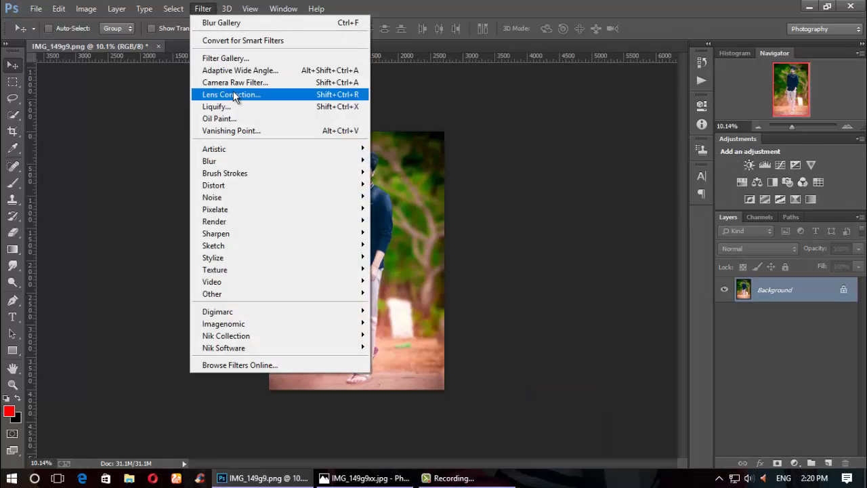
click(234, 80)
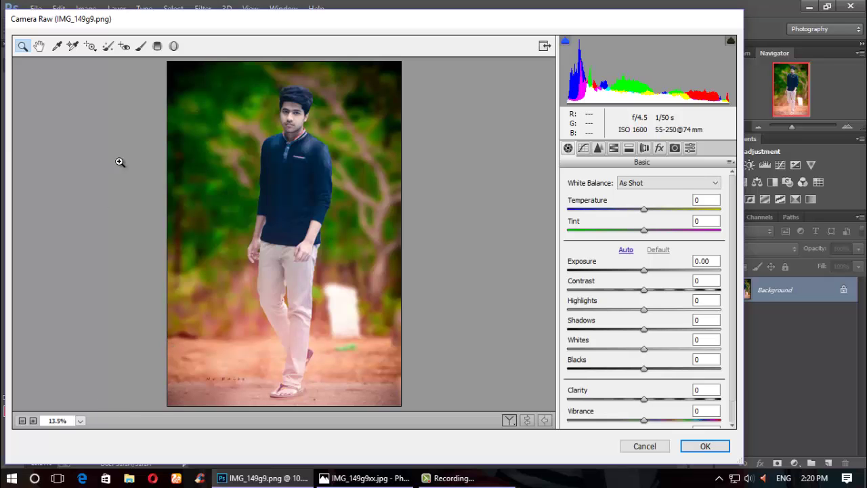
Add a Graduated Filter darkening the bottom of the photo, with exposure around -1.20
click(157, 46)
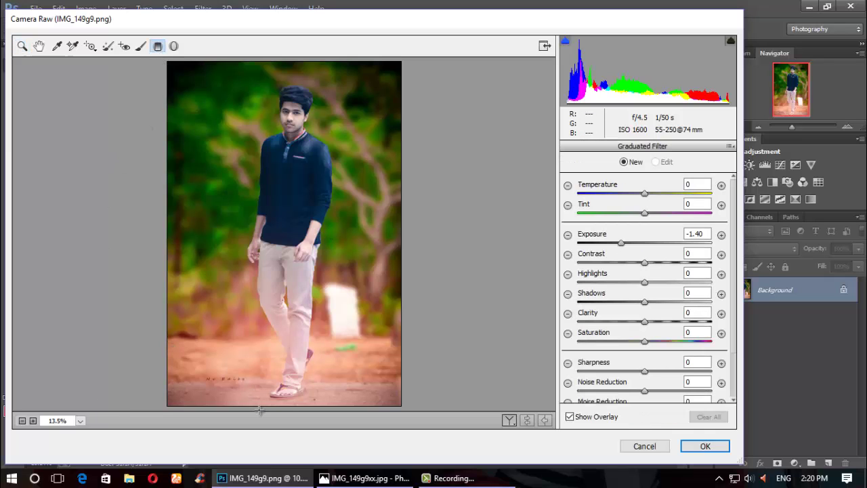
drag(260, 408, 259, 376)
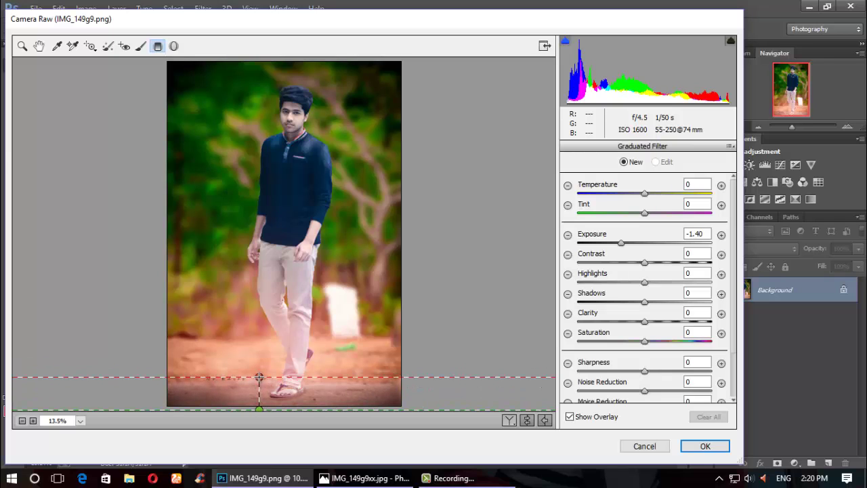
drag(621, 243, 623, 243)
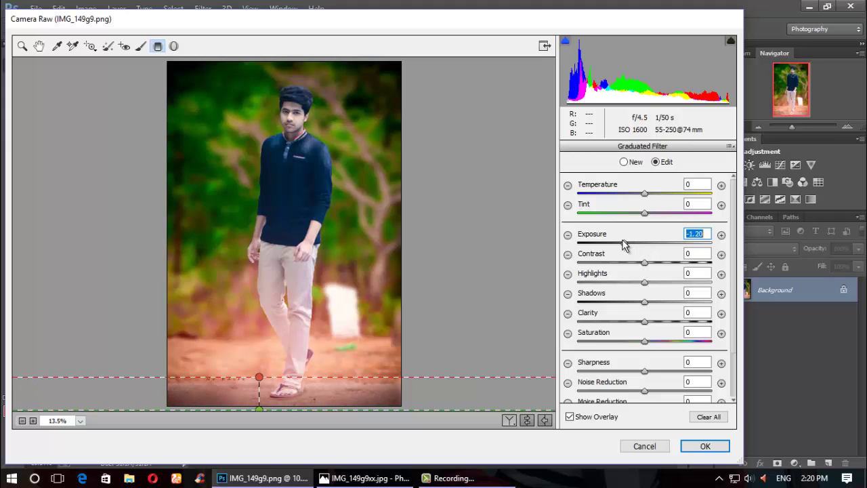
drag(623, 244, 619, 243)
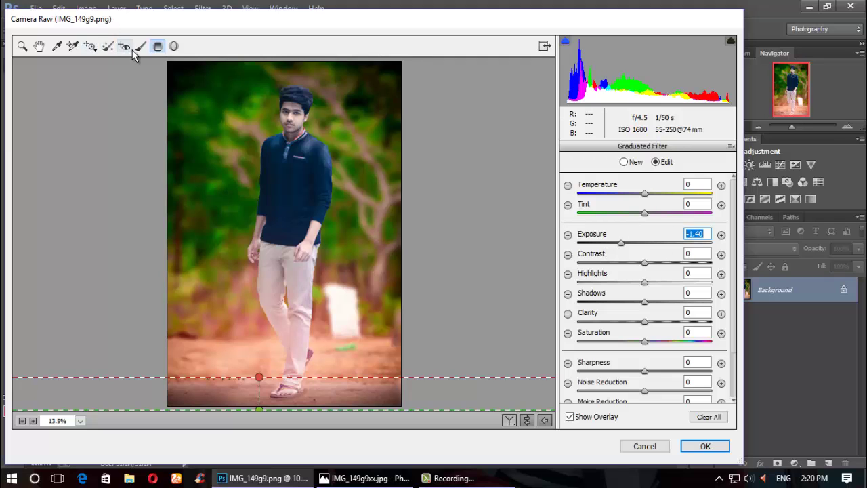
click(40, 46)
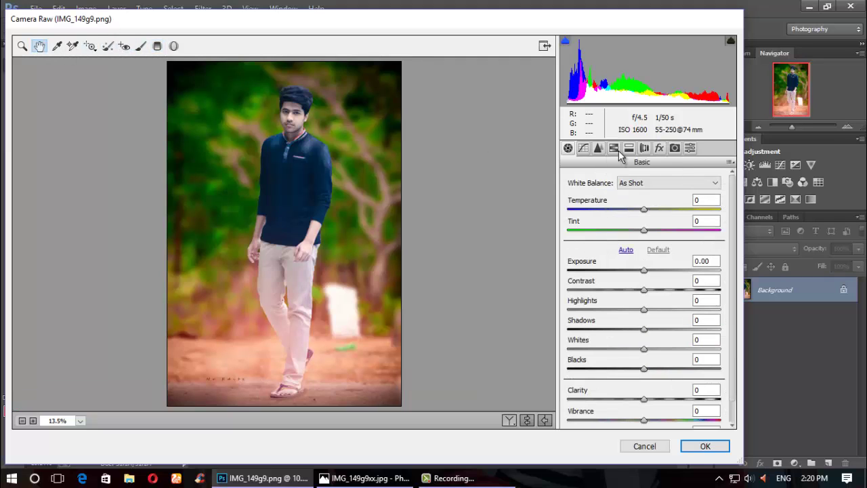
Add a slight dark post-crop vignette, raise Vibrance to +33, and apply Camera Raw
click(659, 148)
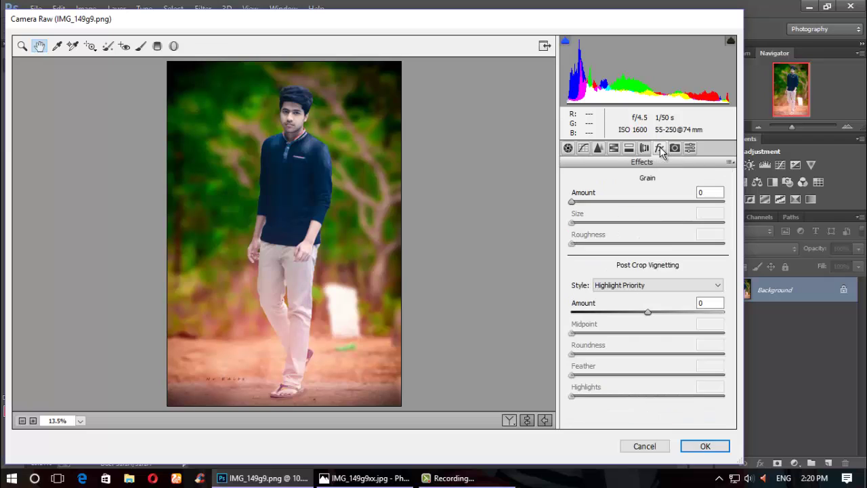
click(646, 312)
drag(643, 314, 640, 314)
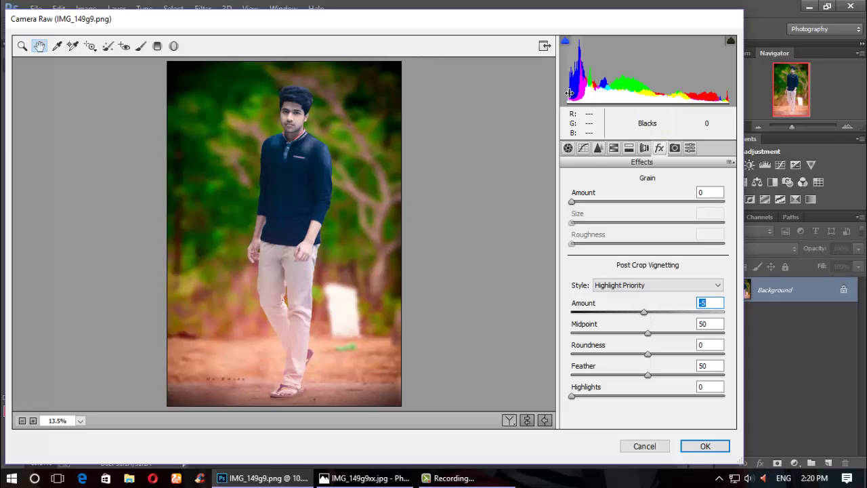
click(569, 150)
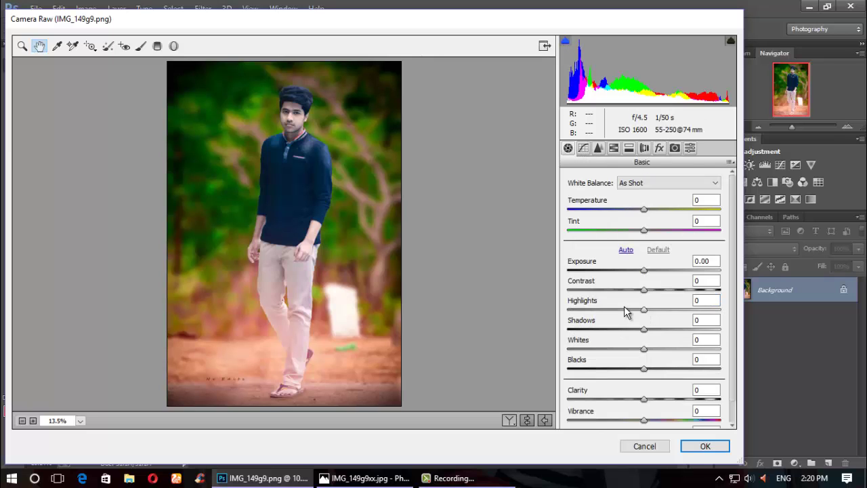
scroll(650, 406, down, 2)
mouse_move(642, 397)
mouse_down()
mouse_move(690, 405)
mouse_move(664, 407)
mouse_up()
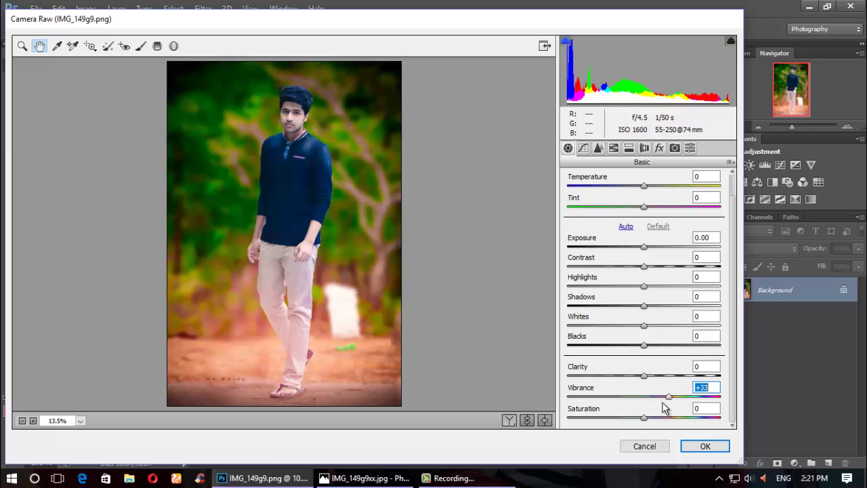
click(705, 446)
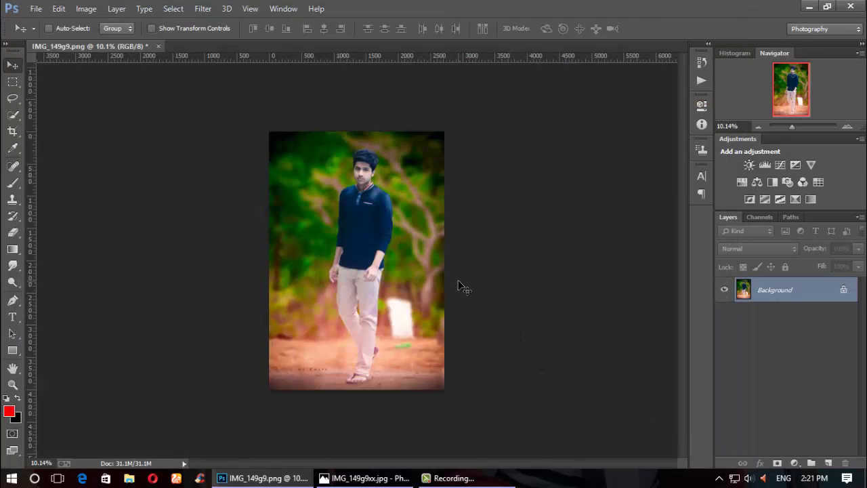
alt+scroll(439, 237, up, 1)
alt+scroll(439, 219, up, 1)
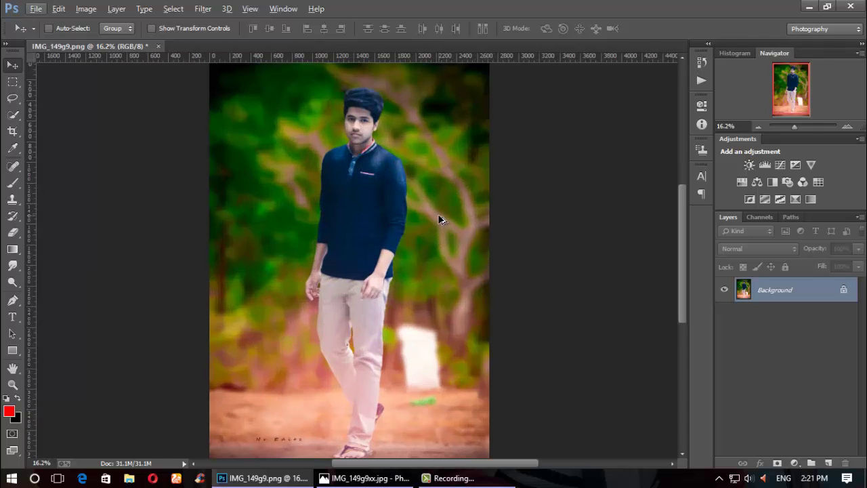
alt+scroll(438, 219, down, 1)
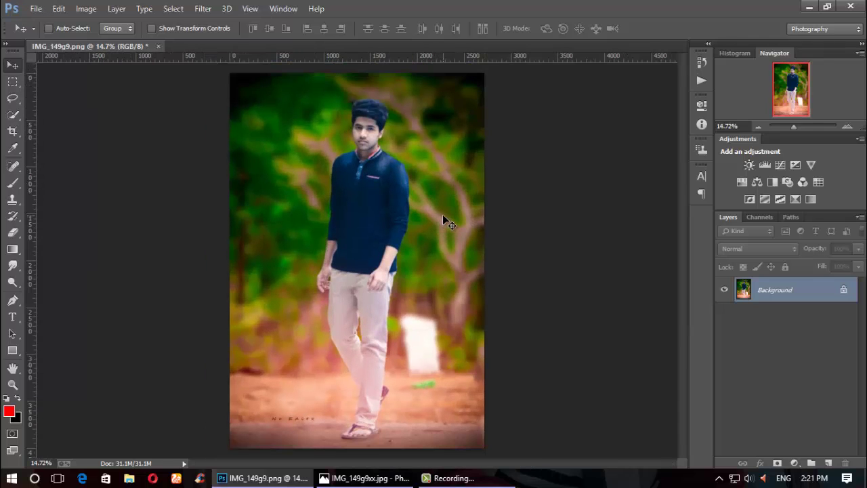
alt+scroll(495, 228, down, 1)
alt+scroll(480, 209, up, 2)
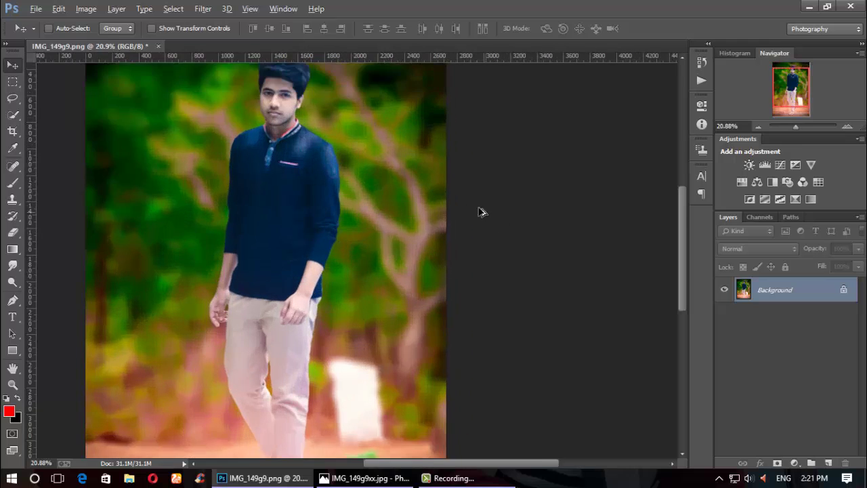
alt+scroll(293, 178, up, 1)
alt+scroll(293, 178, down, 2)
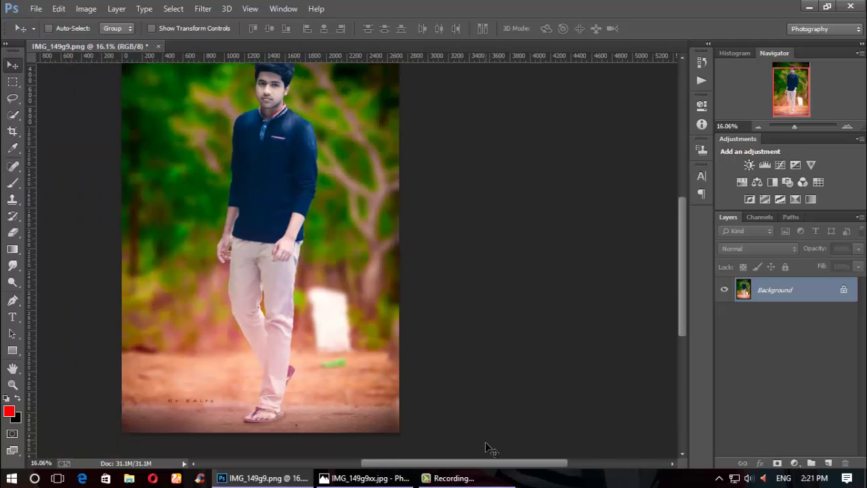
mouse_move(484, 463)
mouse_down()
mouse_move(469, 463)
mouse_move(471, 471)
mouse_up()
alt+scroll(345, 219, up, 1)
alt+scroll(341, 230, down, 2)
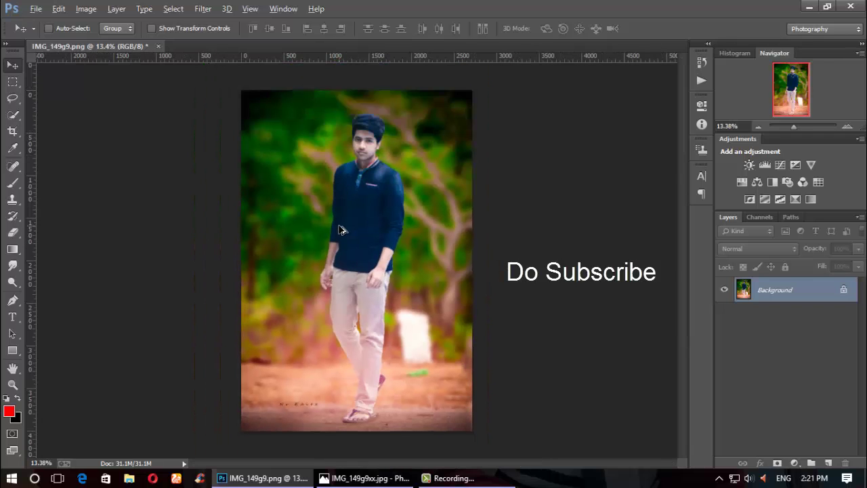
alt+scroll(340, 230, up, 1)
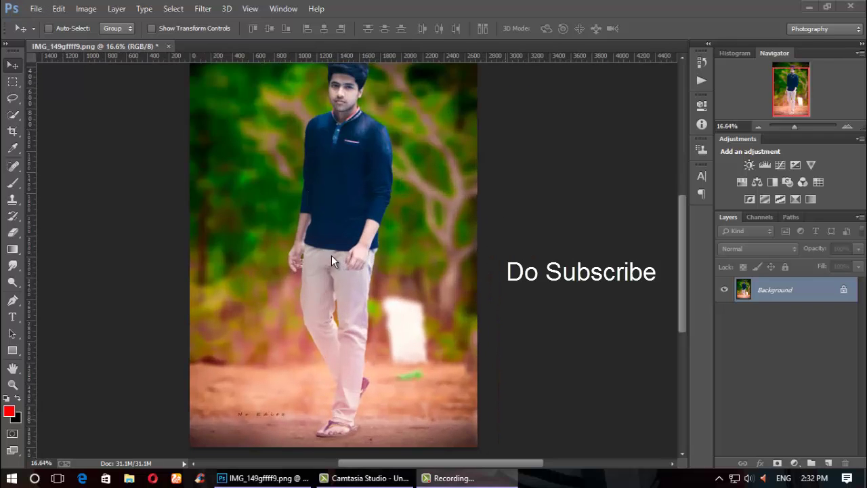
Save the image as JPEG IMG_149gffff9.jpg with Quality 12 (Maximum)
key(alt+f)
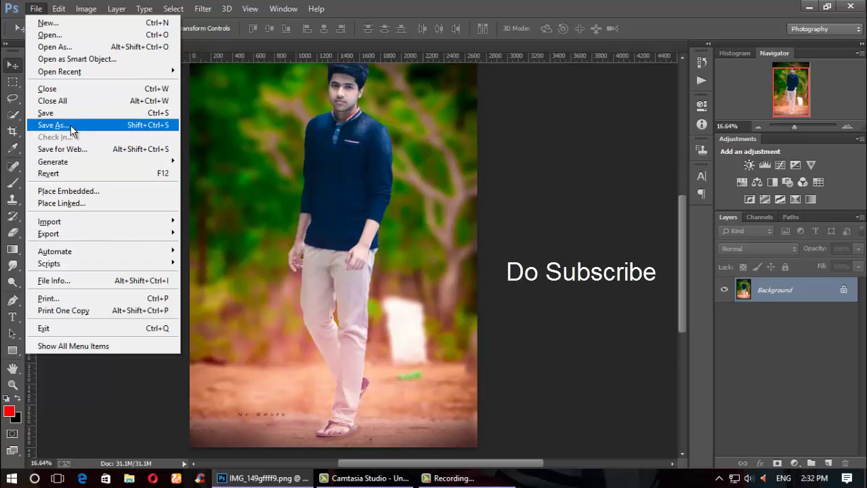
click(42, 122)
click(232, 336)
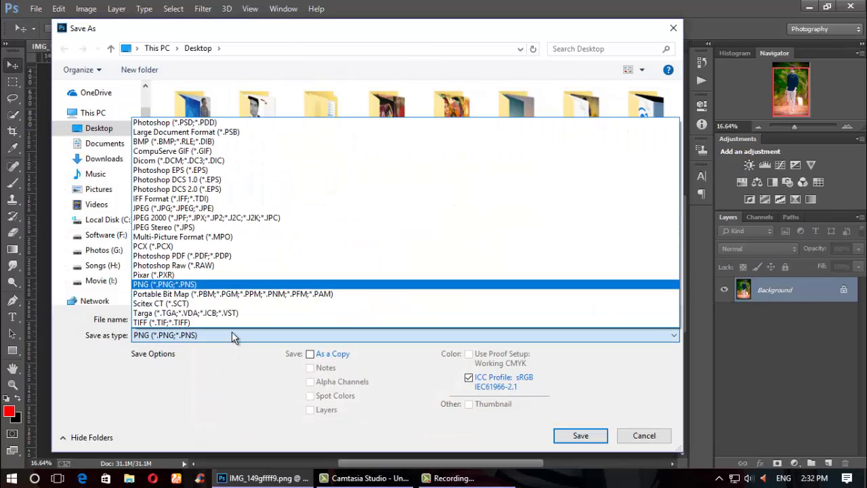
click(225, 208)
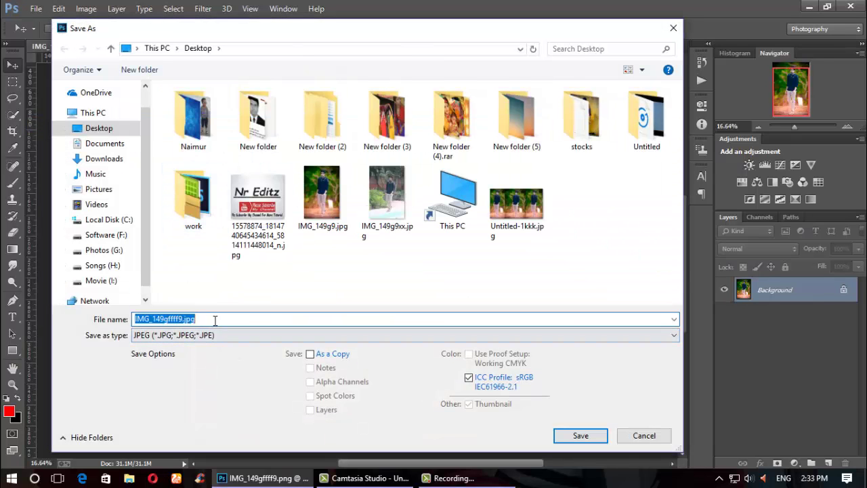
click(172, 319)
click(575, 439)
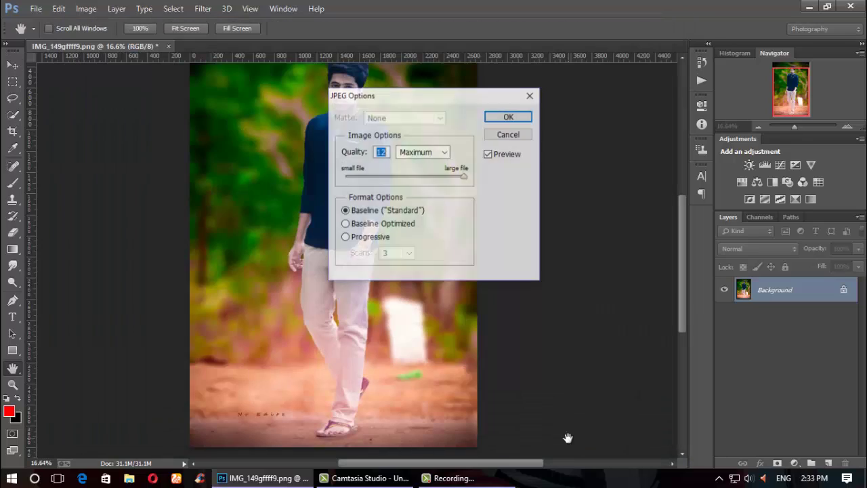
click(509, 116)
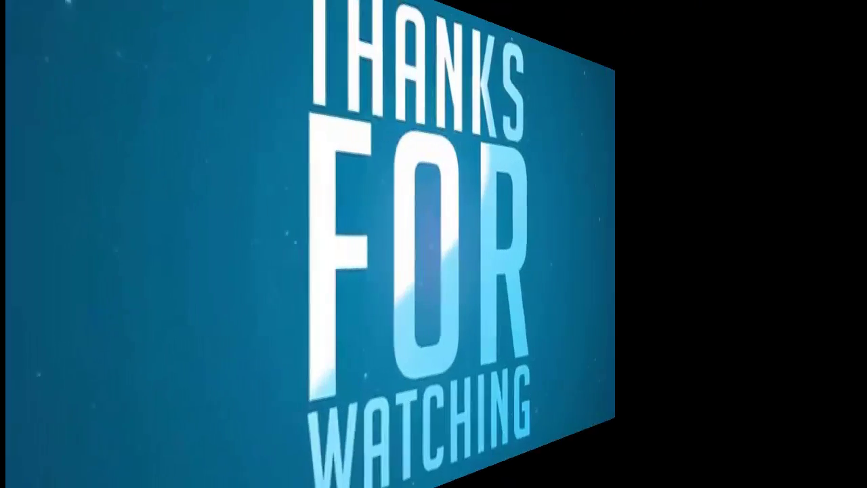